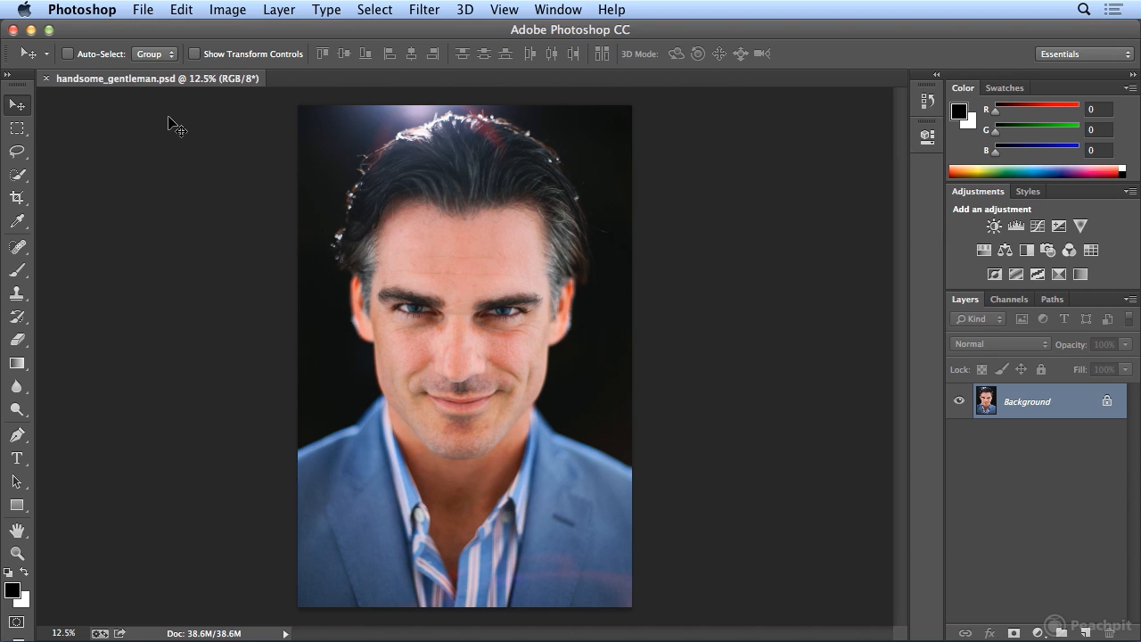
Convert the portrait's Background layer to a smart object for smart filters
left_click(426, 8)
left_click(425, 9)
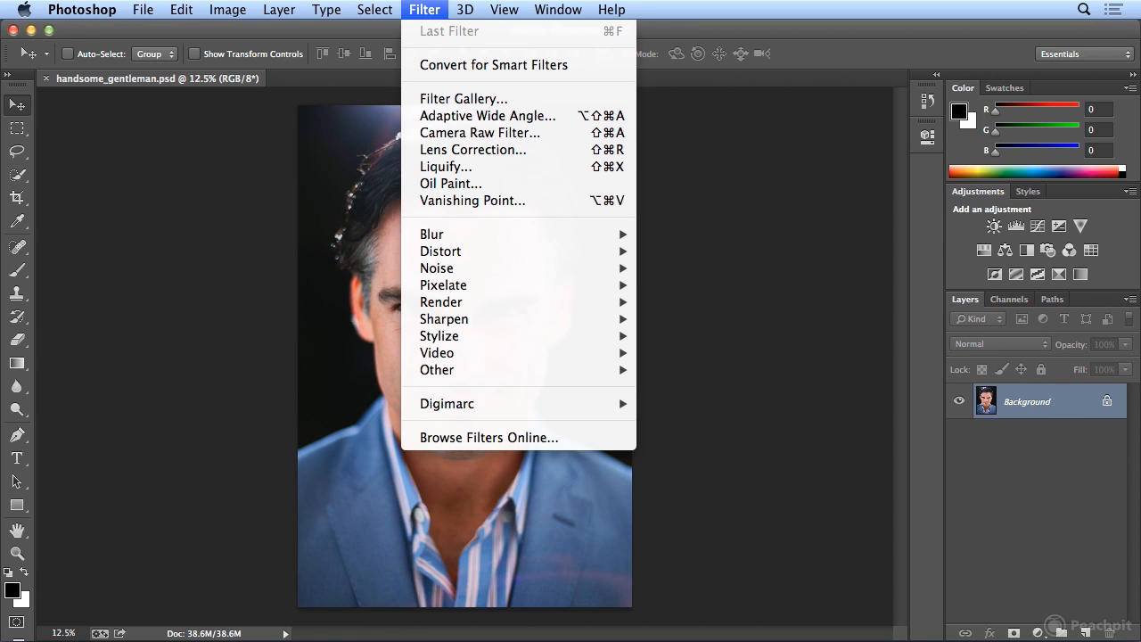
left_click(430, 64)
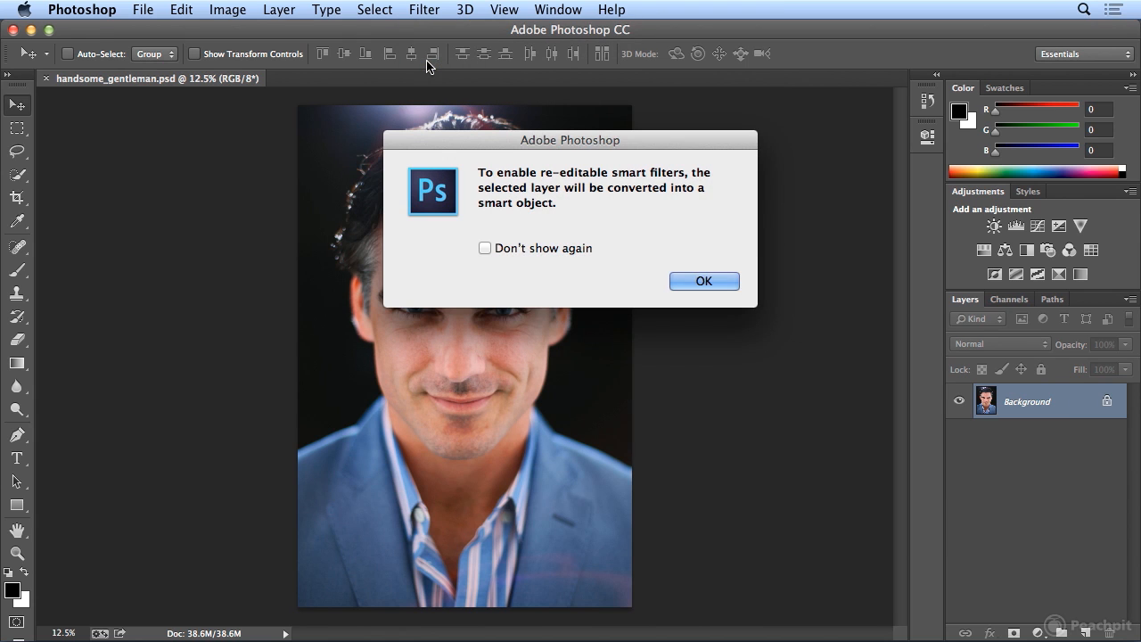
left_click(706, 279)
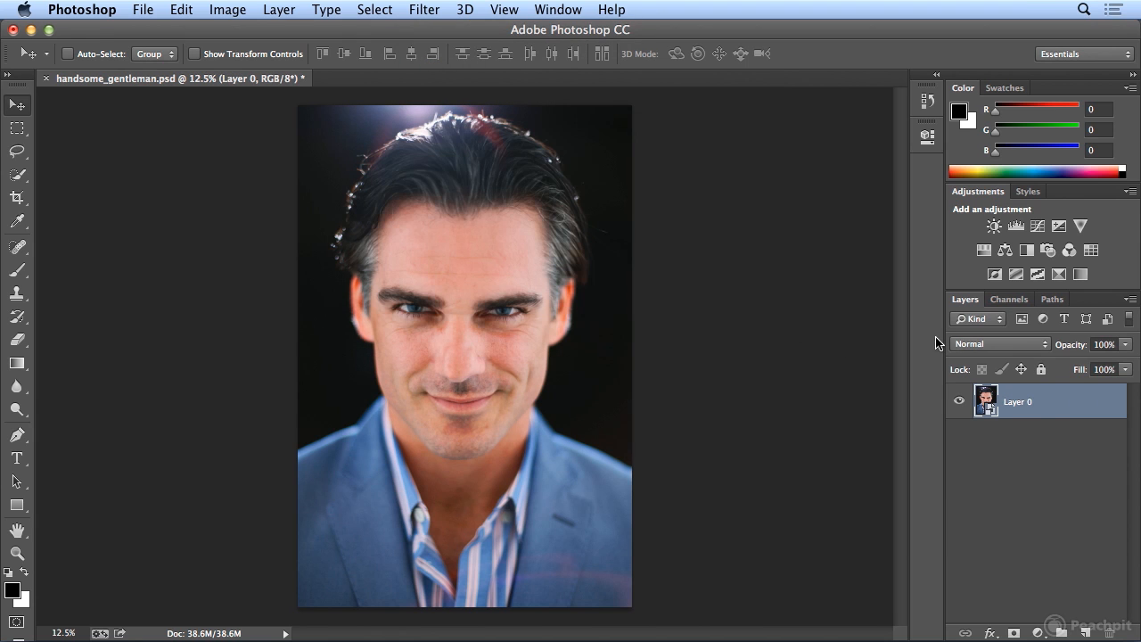
Rename the portrait layer as guy
double_click(1020, 406)
type("guy")
key("Return")
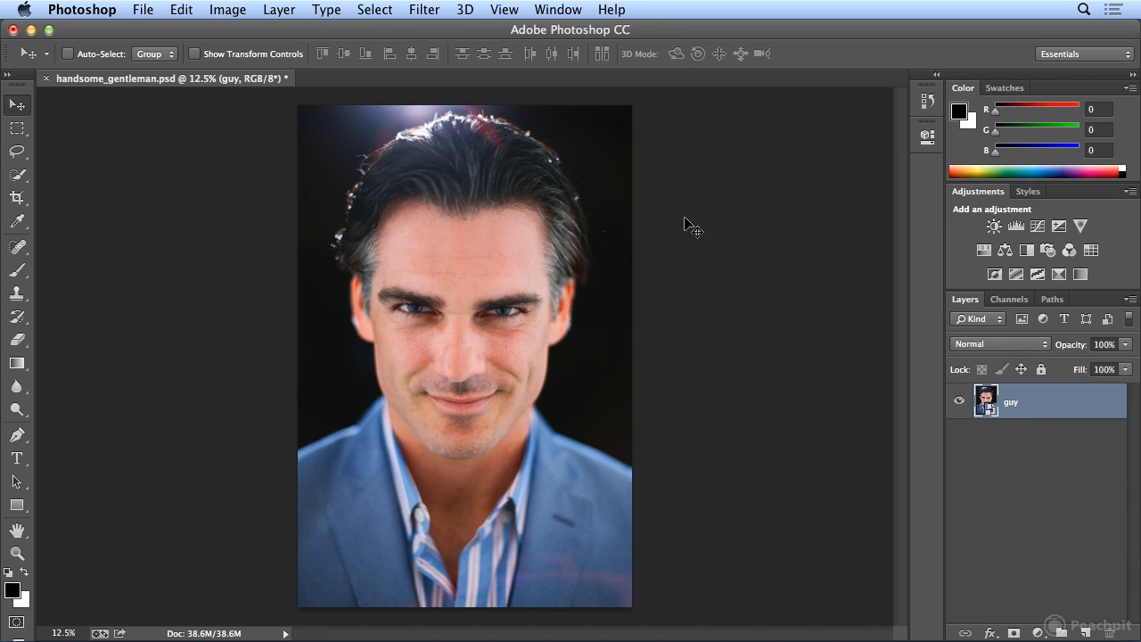
Open the Camera Raw Filter for the guy layer
left_click(429, 13)
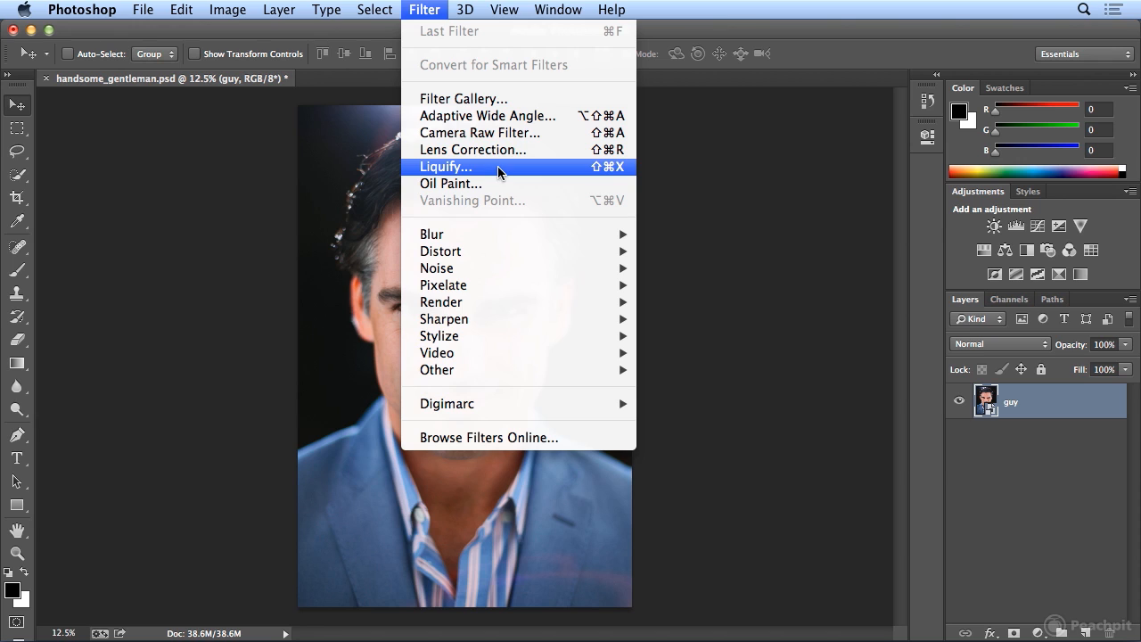
mouse_move(488, 236)
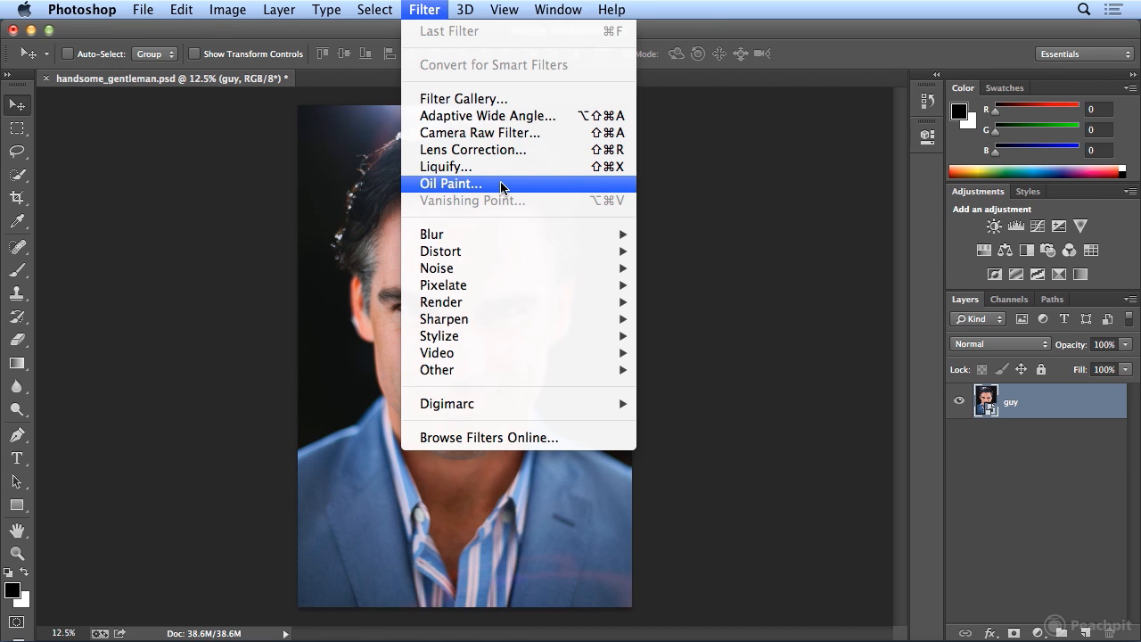
left_click(521, 133)
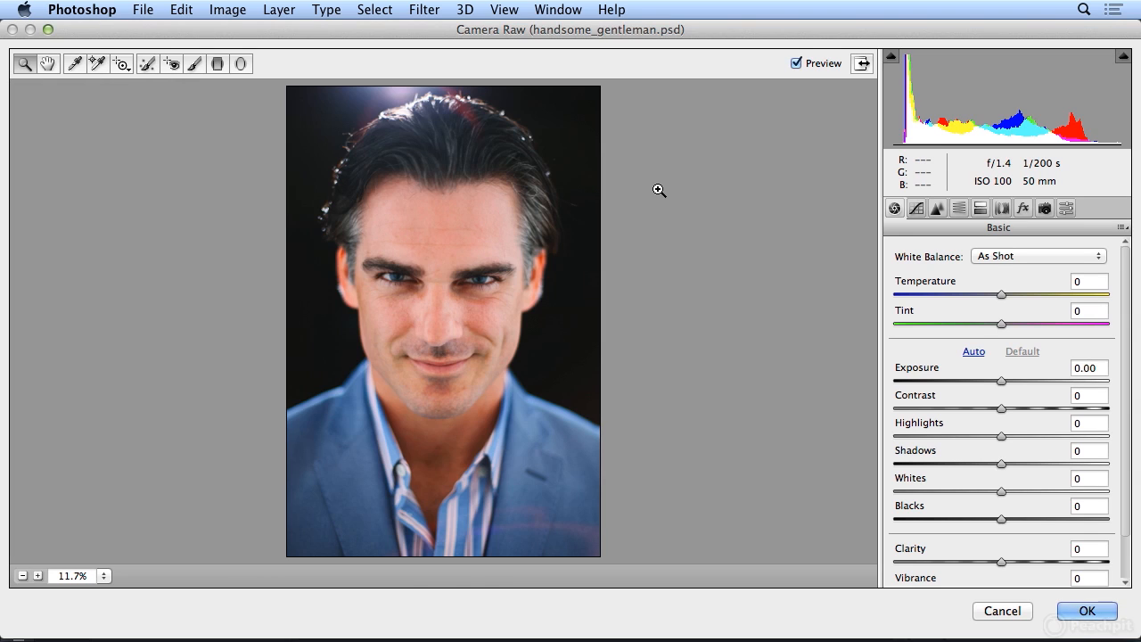
Activate the Adjustment Brush for the eye area and set its brush size to 3
key("super+plus")
key("super+plus")
key("super+plus")
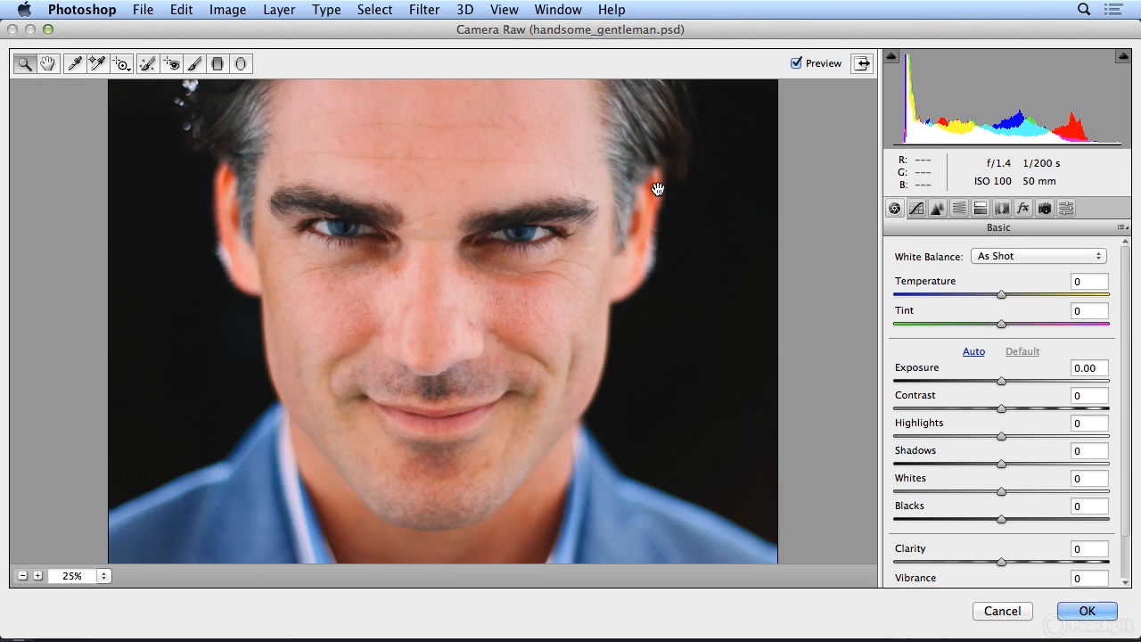
key("super+plus")
key("super+plus")
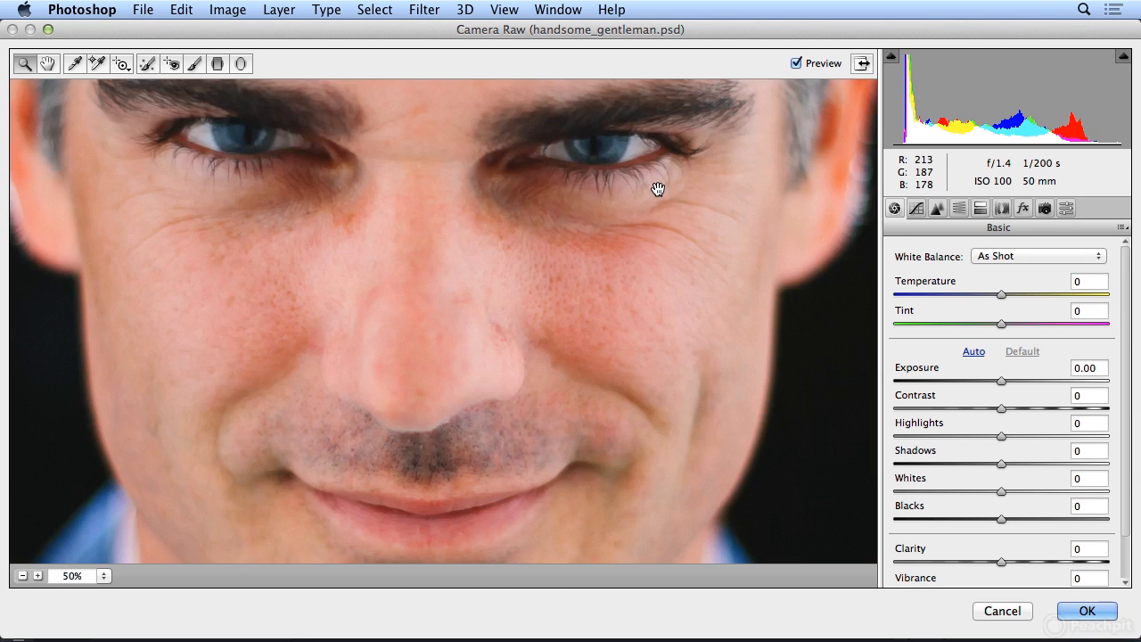
scroll(624, 178, "up", 5)
scroll(626, 180, "down", 5)
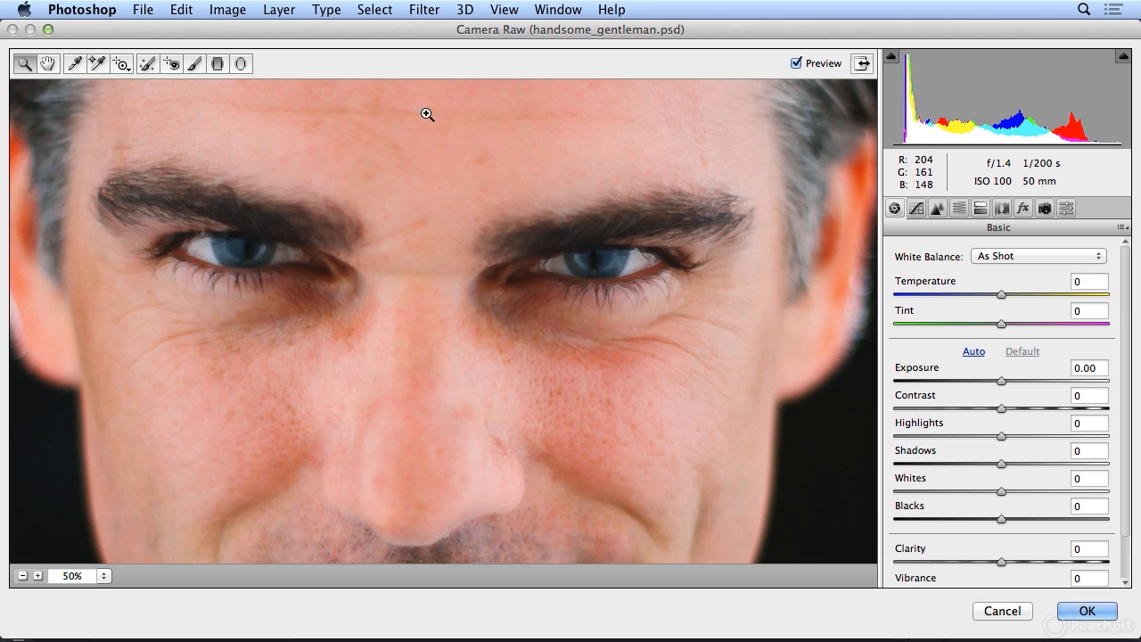
left_click(193, 65)
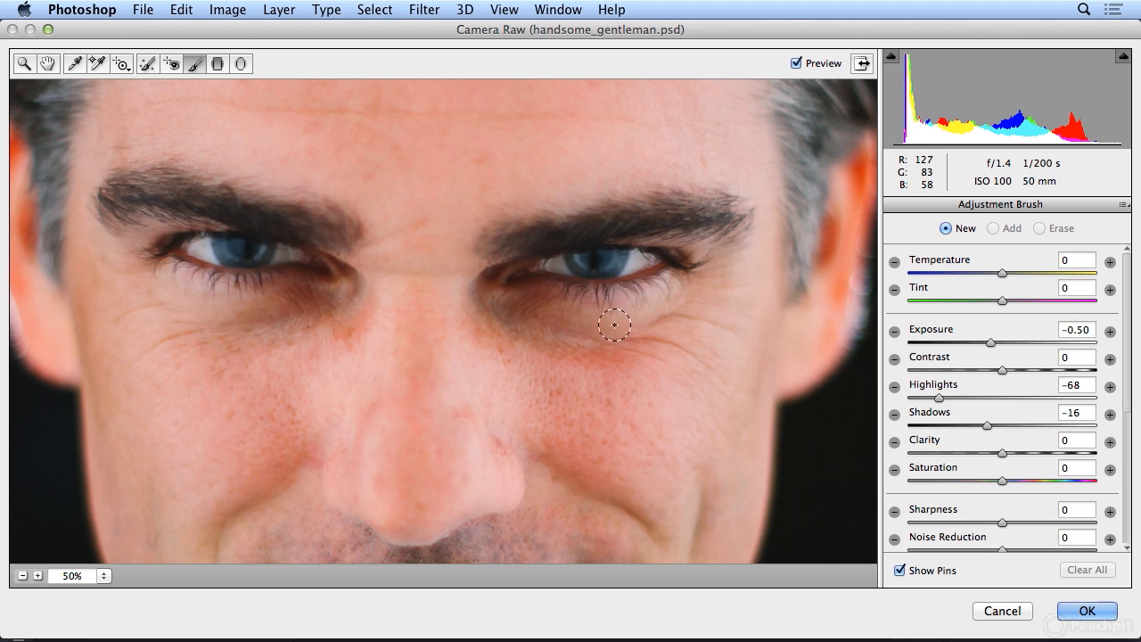
left_click_drag(1129, 392, 1132, 475)
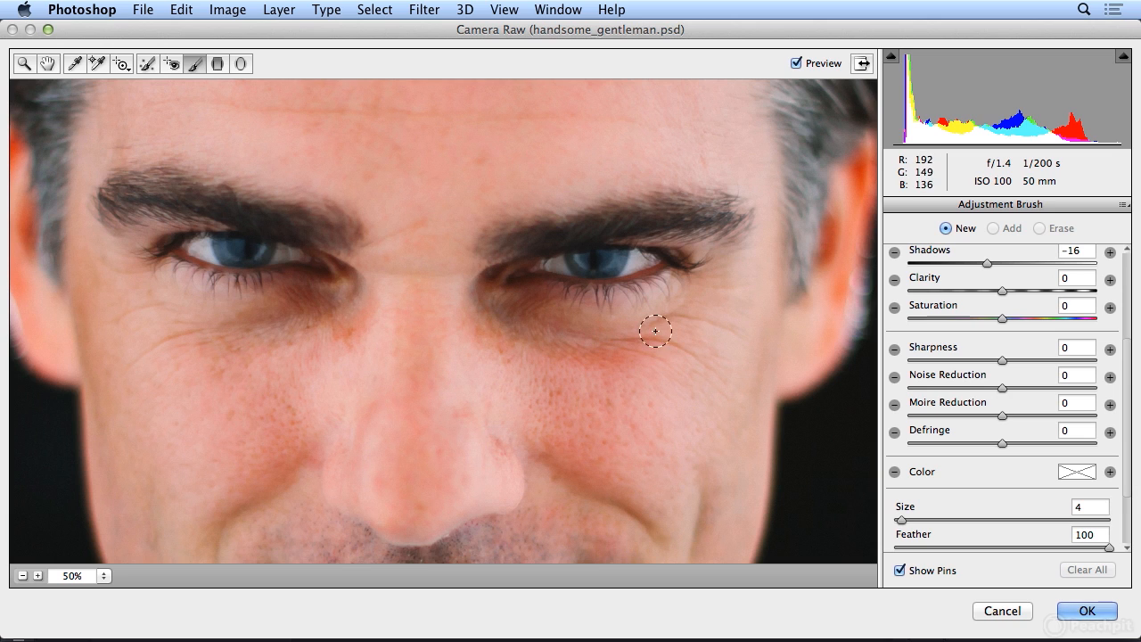
left_click_drag(913, 523, 899, 522)
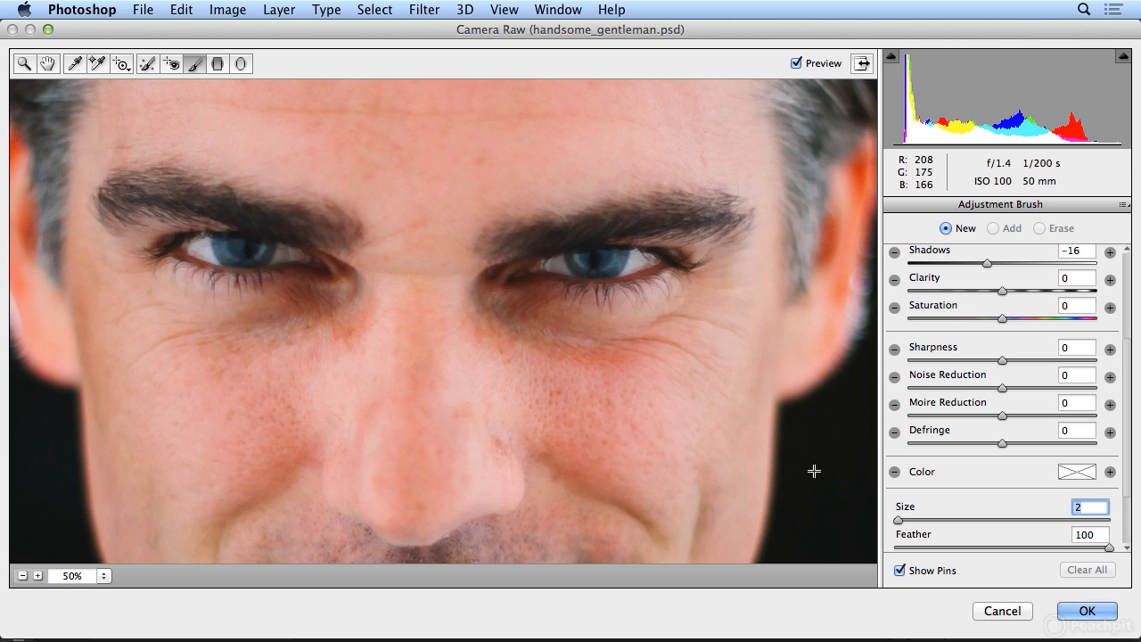
key("super+equal")
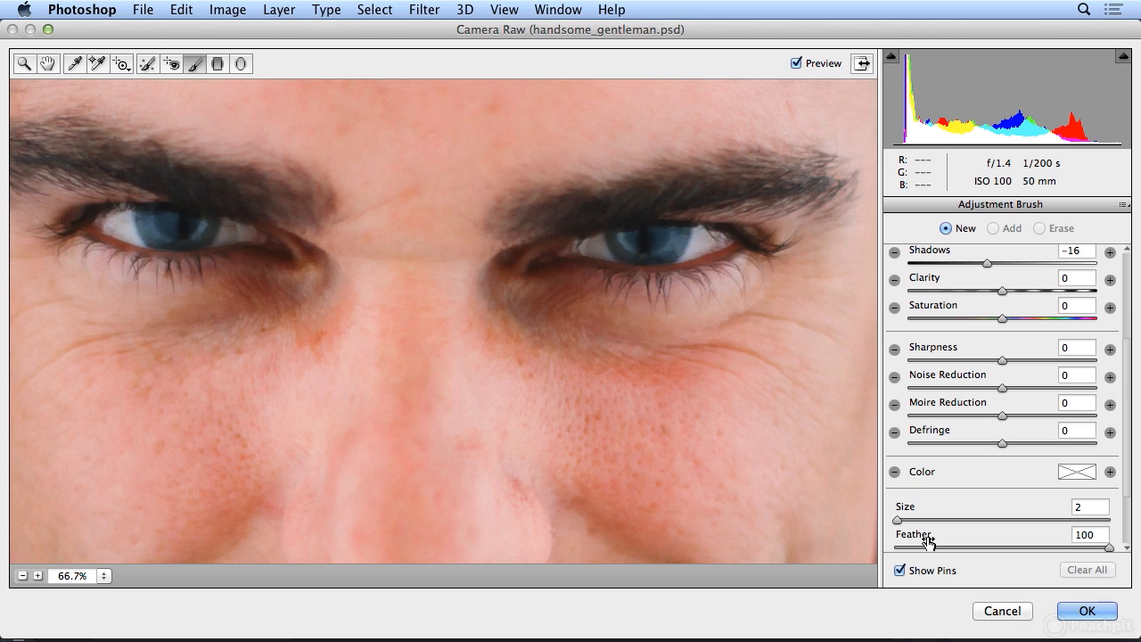
left_click_drag(897, 521, 900, 520)
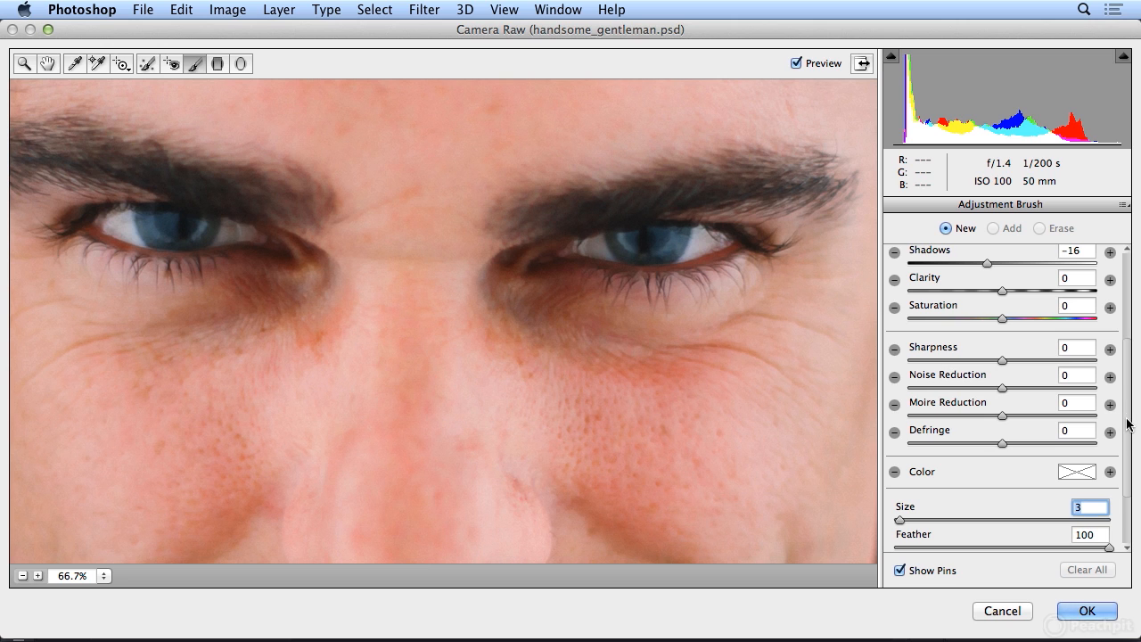
Set the brush Exposure to +3.25 and paint over the whites and irises of both eyes
left_click_drag(1126, 419, 1126, 320)
left_click_drag(991, 342, 1081, 353)
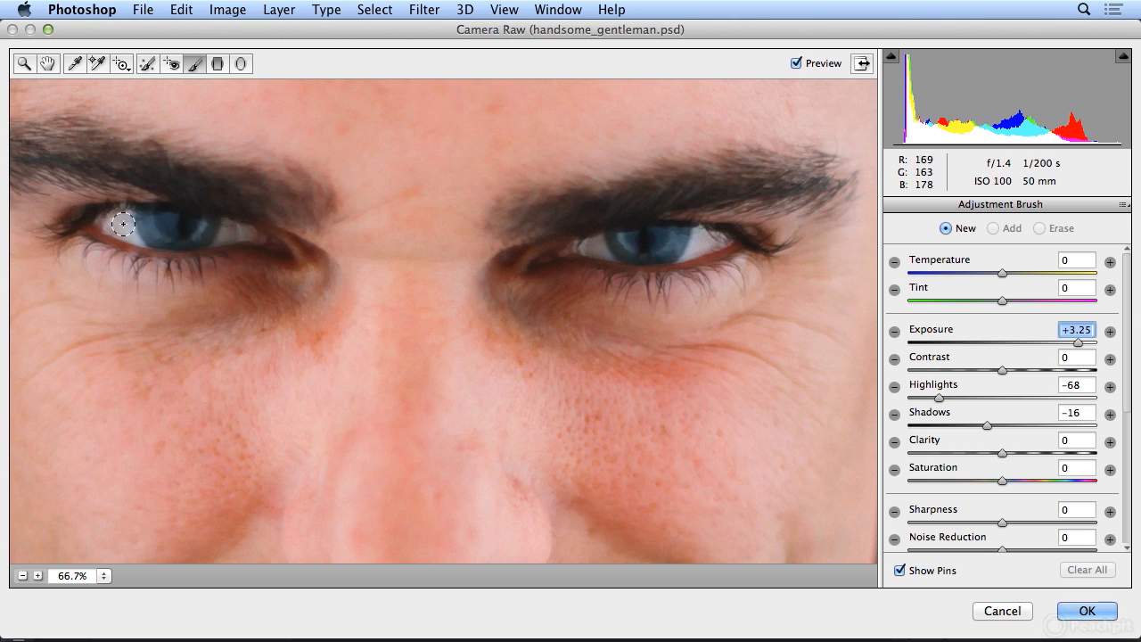
mouse_move(109, 228)
left_mouse_down()
mouse_move(144, 232)
mouse_move(130, 222)
mouse_move(145, 220)
mouse_move(135, 229)
mouse_move(172, 237)
mouse_move(144, 236)
mouse_move(204, 236)
mouse_move(172, 225)
mouse_move(247, 233)
mouse_move(163, 239)
mouse_move(191, 239)
mouse_move(194, 227)
mouse_move(149, 226)
left_mouse_up()
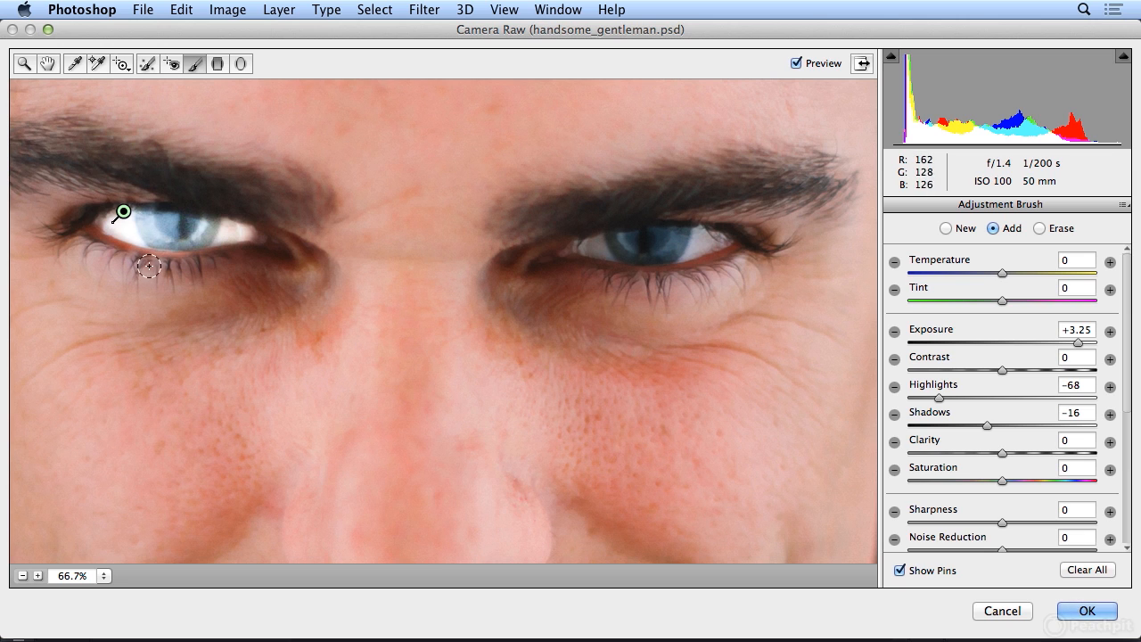
mouse_move(587, 243)
left_mouse_down()
mouse_move(721, 242)
mouse_move(623, 252)
mouse_move(673, 253)
left_mouse_up()
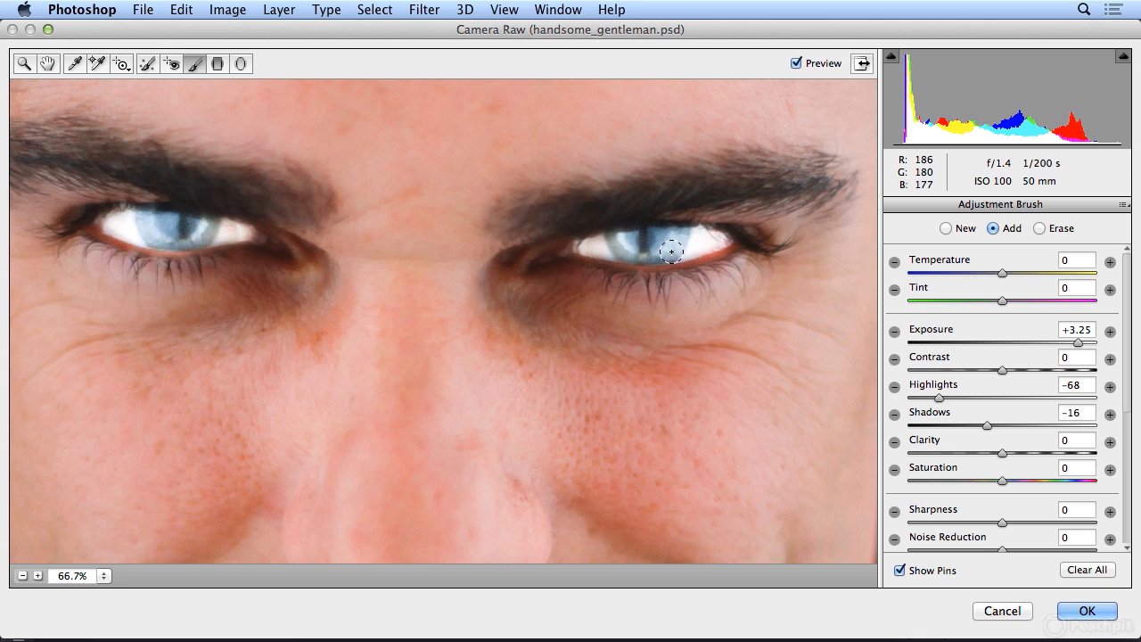
left_click_drag(671, 252, 629, 253)
Erase the brightening that spilled onto the lower eyelids of both eyes
left_click(1038, 228)
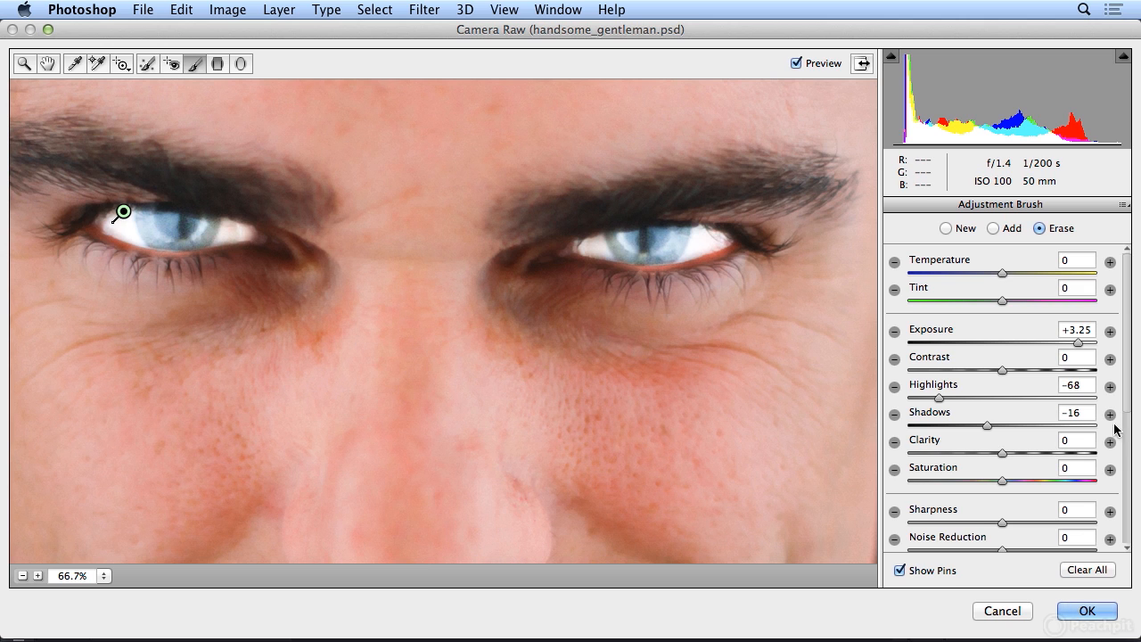
left_click_drag(1131, 411, 1136, 529)
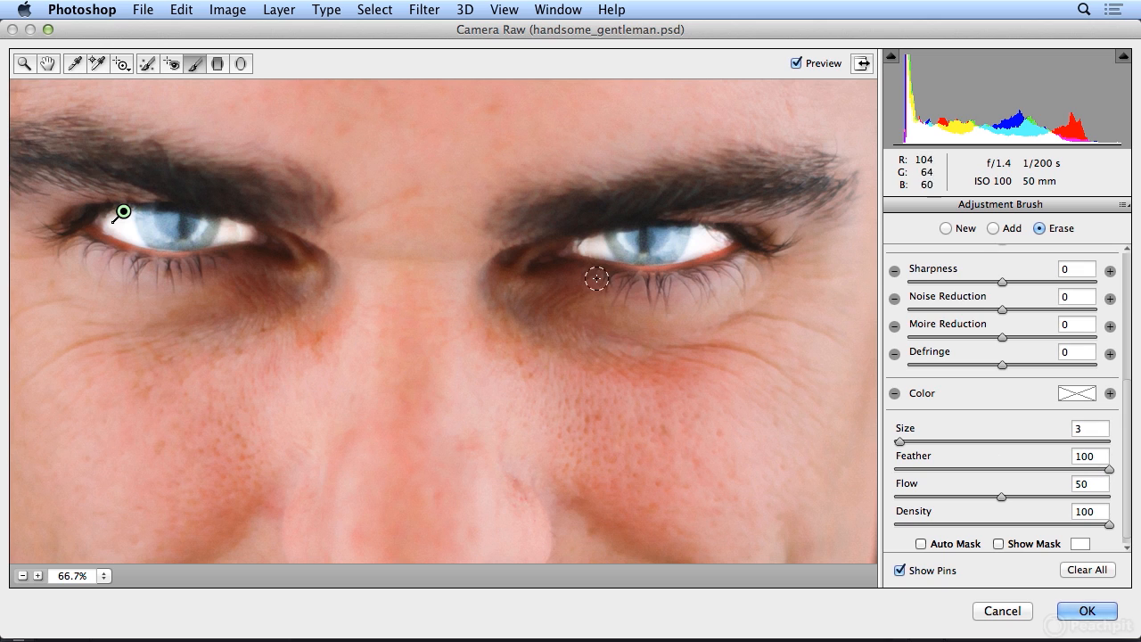
mouse_move(611, 275)
left_mouse_down()
mouse_move(697, 277)
mouse_move(751, 263)
left_mouse_up()
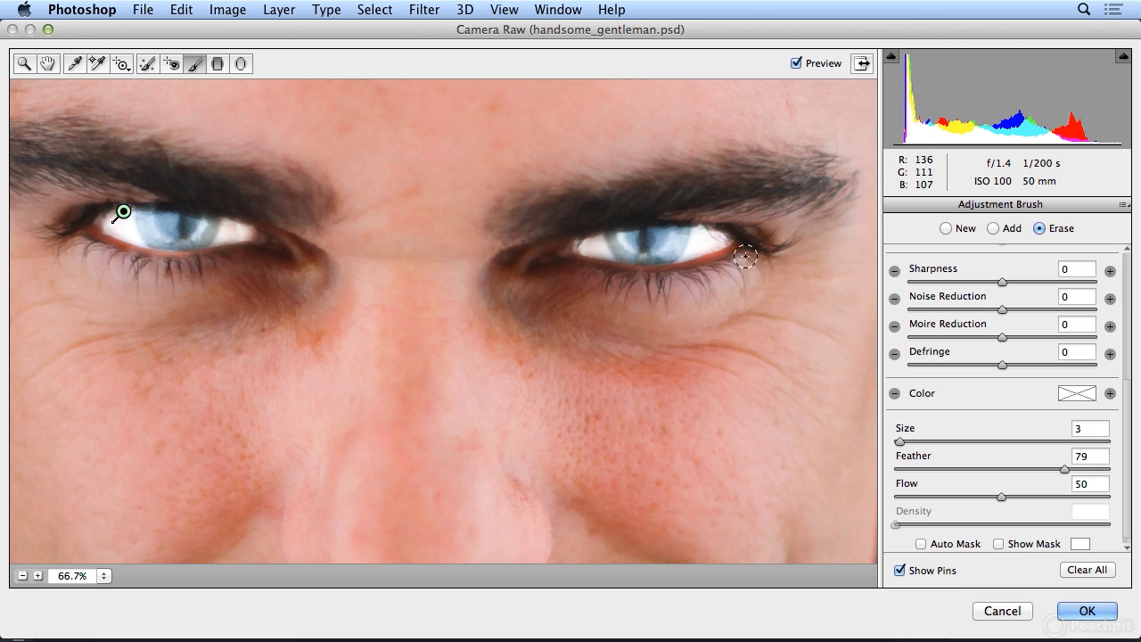
mouse_move(252, 256)
left_mouse_down()
mouse_move(118, 258)
mouse_move(132, 258)
mouse_move(74, 233)
left_mouse_up()
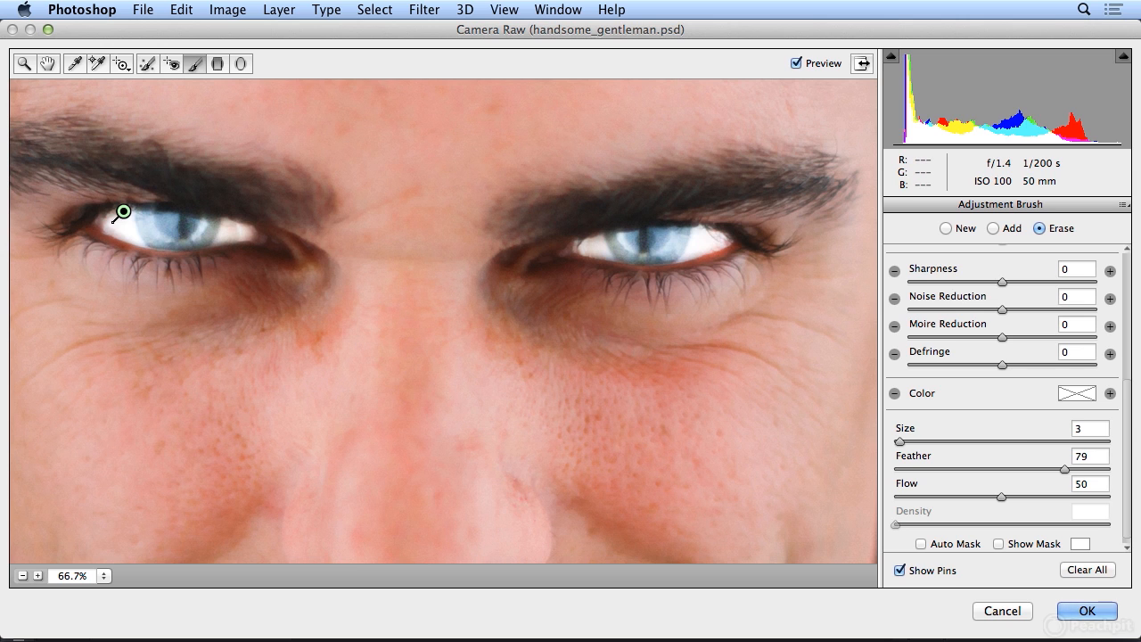
Reduce the eye adjustment's Exposure to +1.80 and erase the brightening from both irises
left_click_drag(1130, 474, 1131, 352)
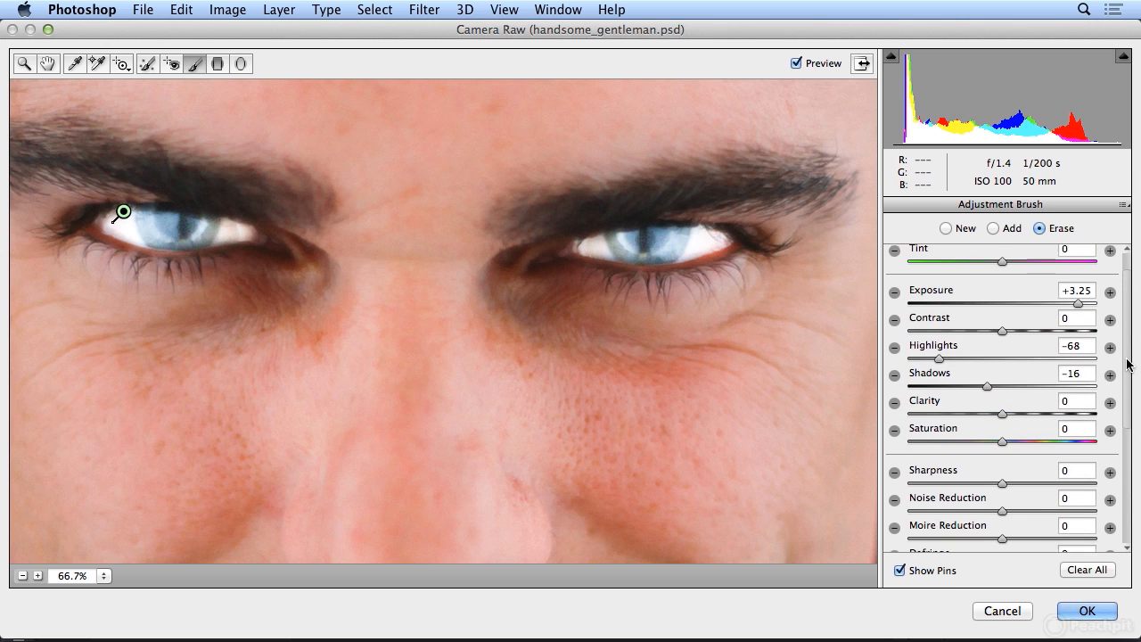
left_click(1077, 316)
mouse_move(1076, 319)
left_mouse_down()
mouse_move(1025, 321)
mouse_move(1044, 325)
left_mouse_up()
mouse_move(629, 239)
left_mouse_down()
mouse_move(663, 229)
mouse_move(619, 242)
mouse_move(677, 234)
mouse_move(651, 254)
mouse_move(619, 240)
mouse_move(675, 233)
mouse_move(638, 249)
mouse_move(619, 242)
left_mouse_up()
mouse_move(208, 214)
left_mouse_down()
mouse_move(165, 239)
mouse_move(146, 211)
mouse_move(153, 230)
mouse_move(196, 236)
mouse_move(209, 216)
mouse_move(157, 232)
mouse_move(141, 213)
mouse_move(194, 237)
left_mouse_up()
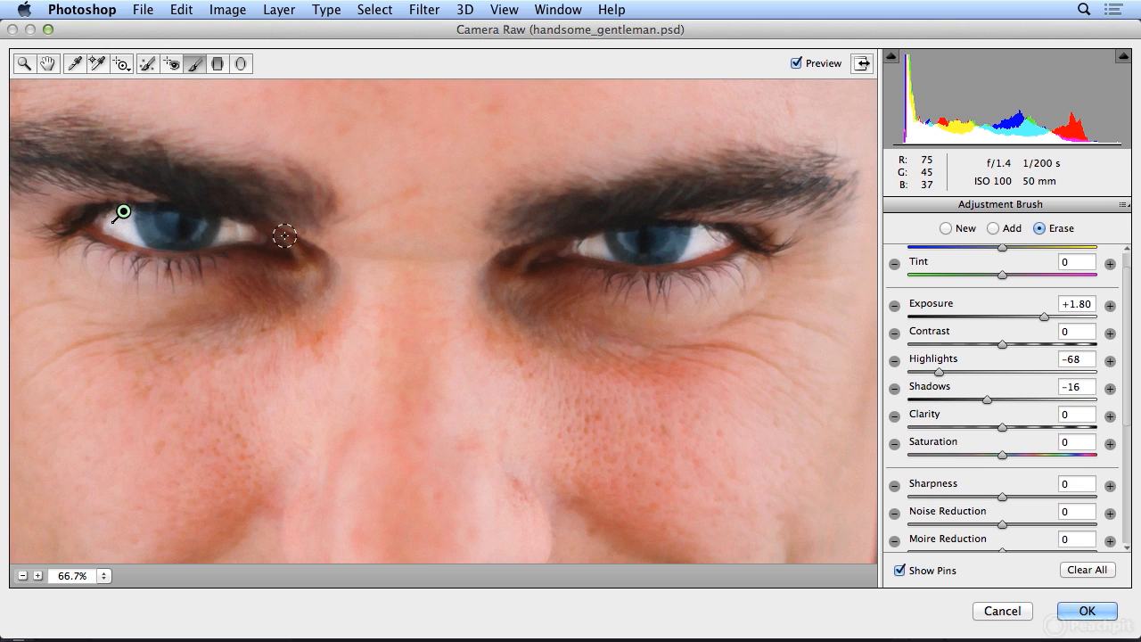
Compare the eyes with the preview off, then set the adjustment's Exposure to +0.70 and Highlights to +10
key("super+0")
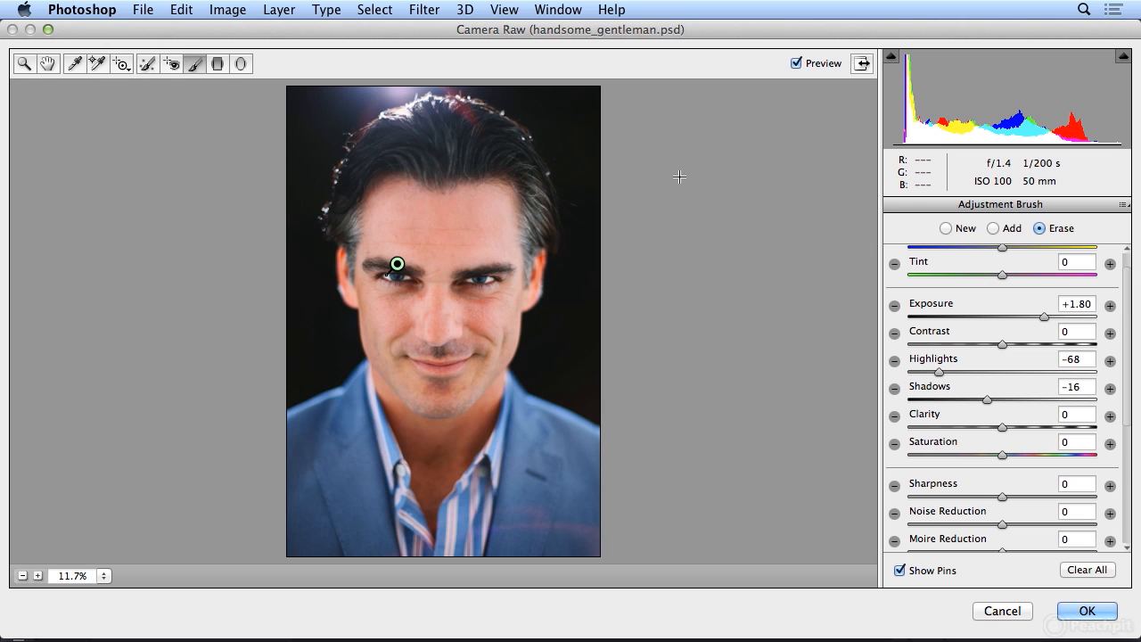
left_click(796, 63)
left_click_drag(1043, 319, 1021, 321)
left_click_drag(947, 377, 1012, 376)
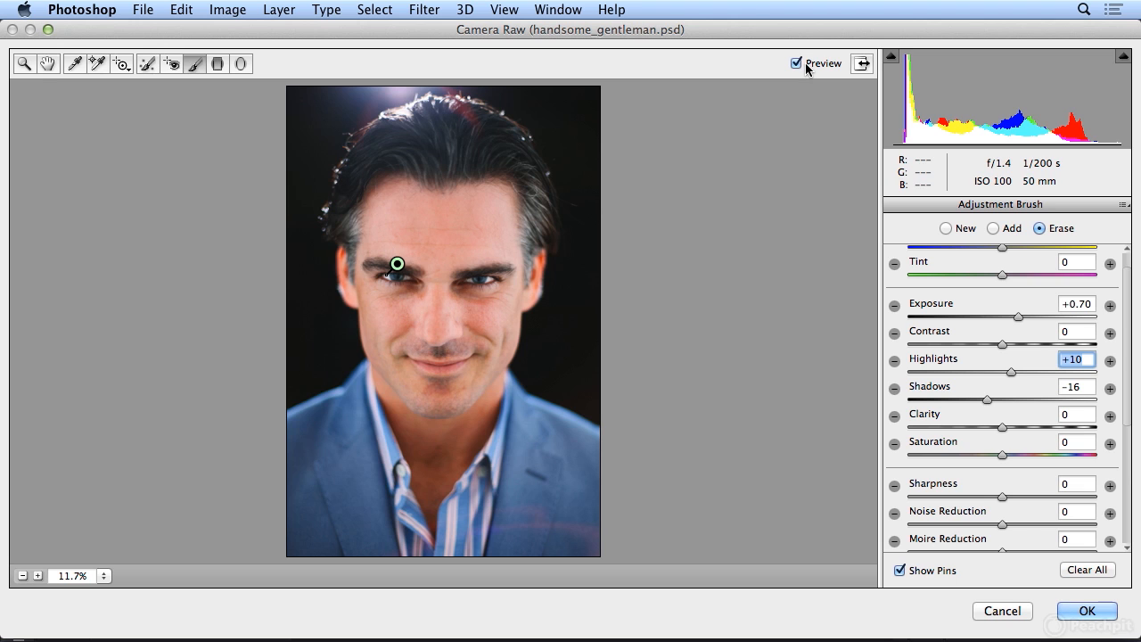
Start a new brush adjustment and paint over the irises of both eyes
key("super+plus")
key("super+plus")
key("super+plus")
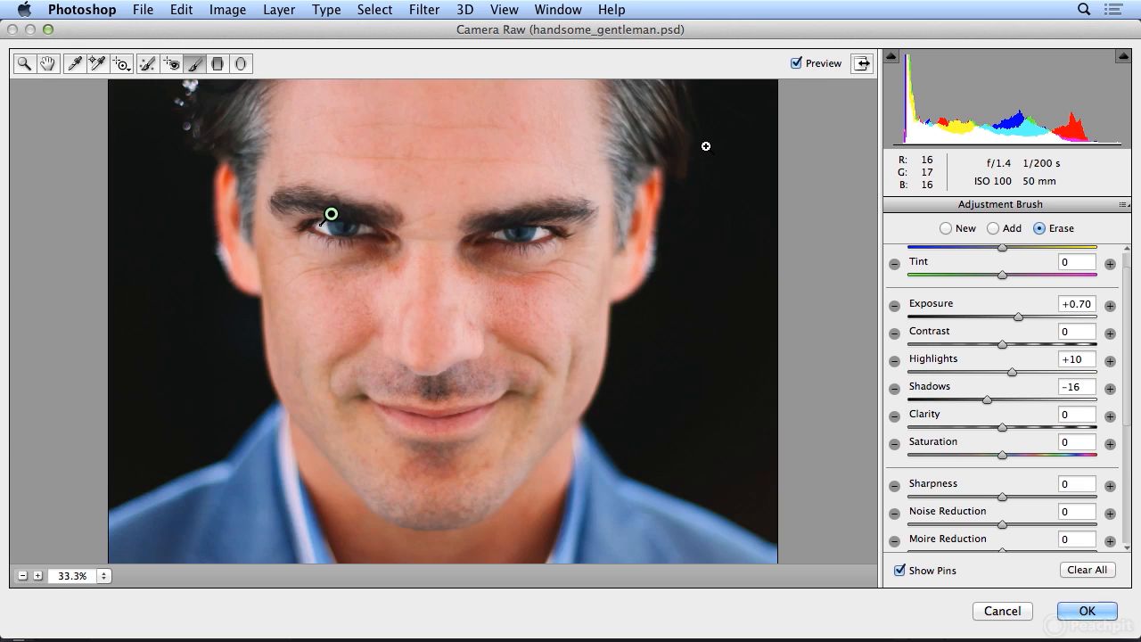
key("super+plus")
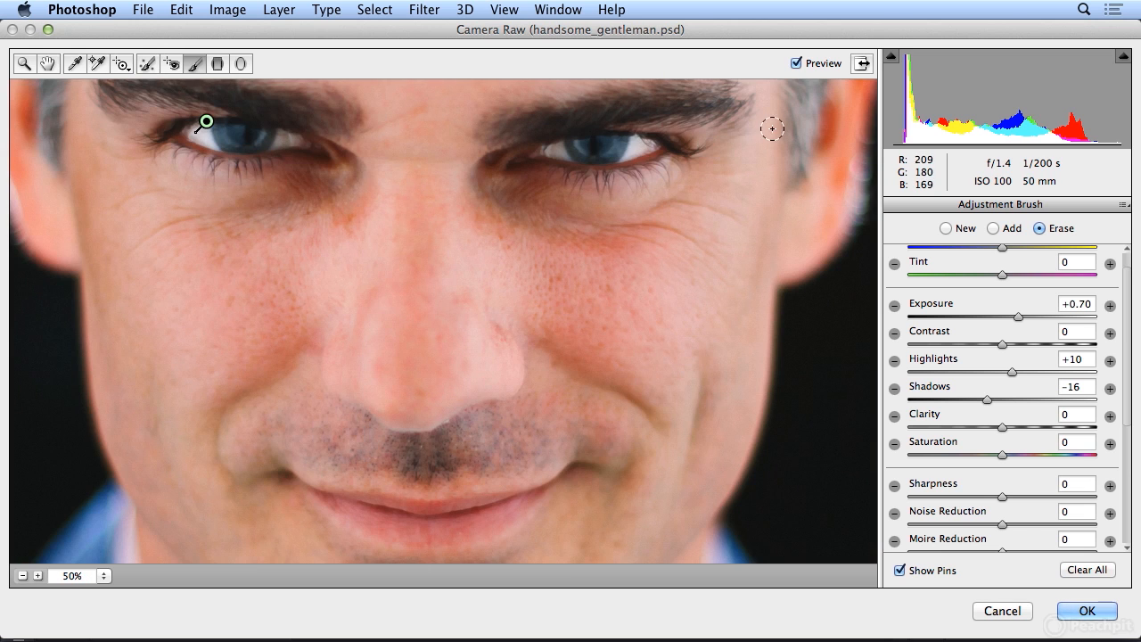
left_click(946, 229)
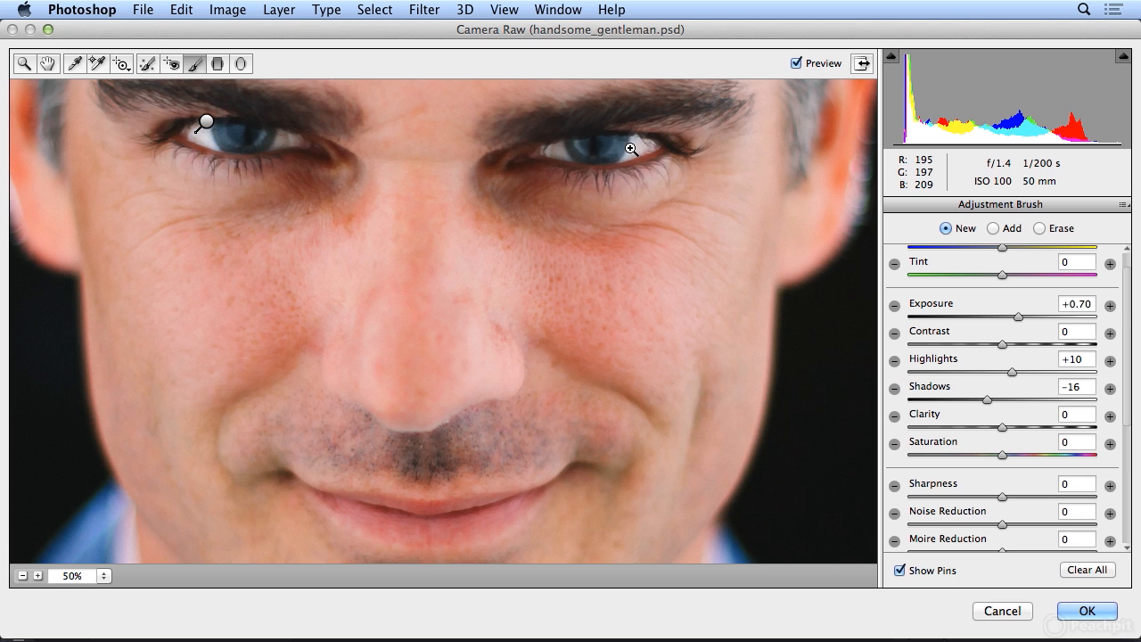
key("super+equal")
key("super+equal")
key("Page_Up")
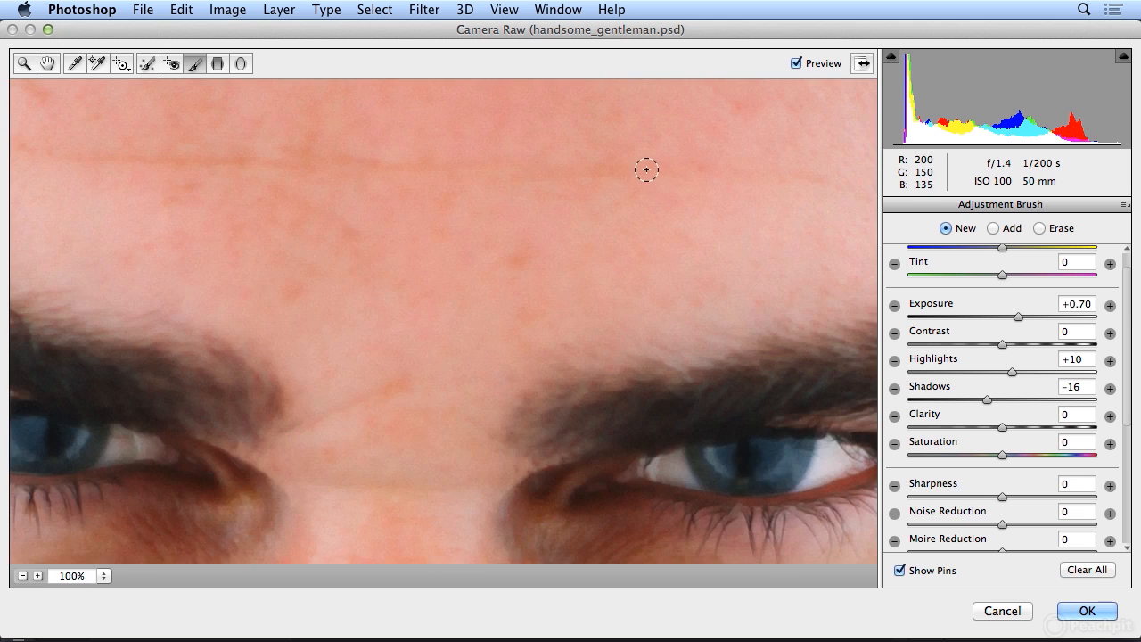
scroll(645, 171, "down", 3)
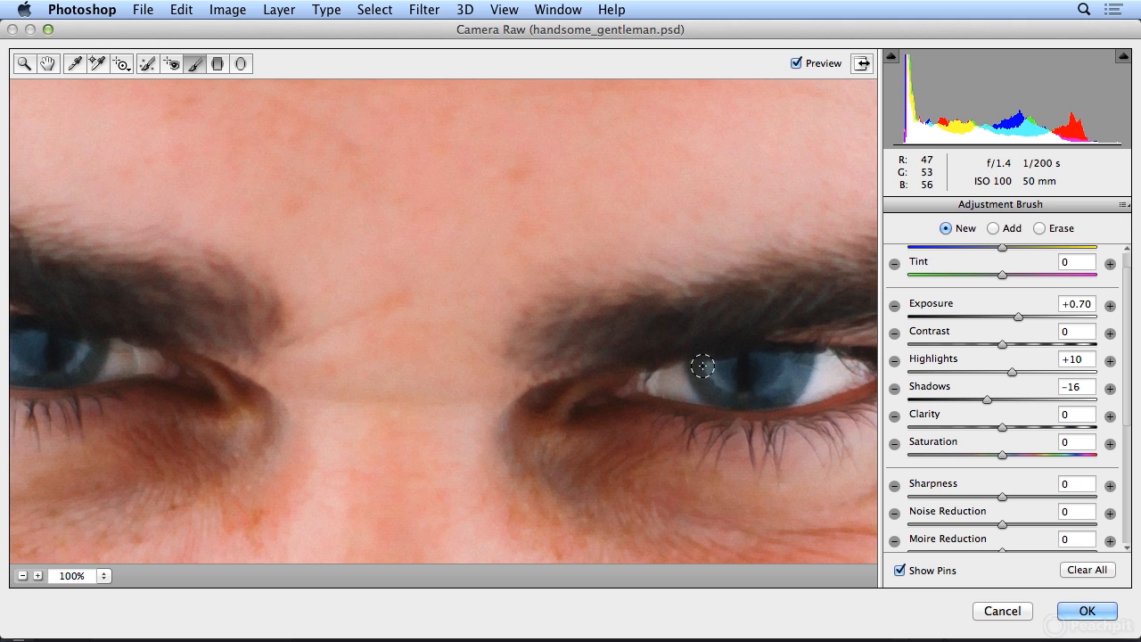
mouse_move(703, 366)
left_mouse_down()
mouse_move(737, 395)
mouse_move(761, 397)
mouse_move(805, 358)
left_mouse_up()
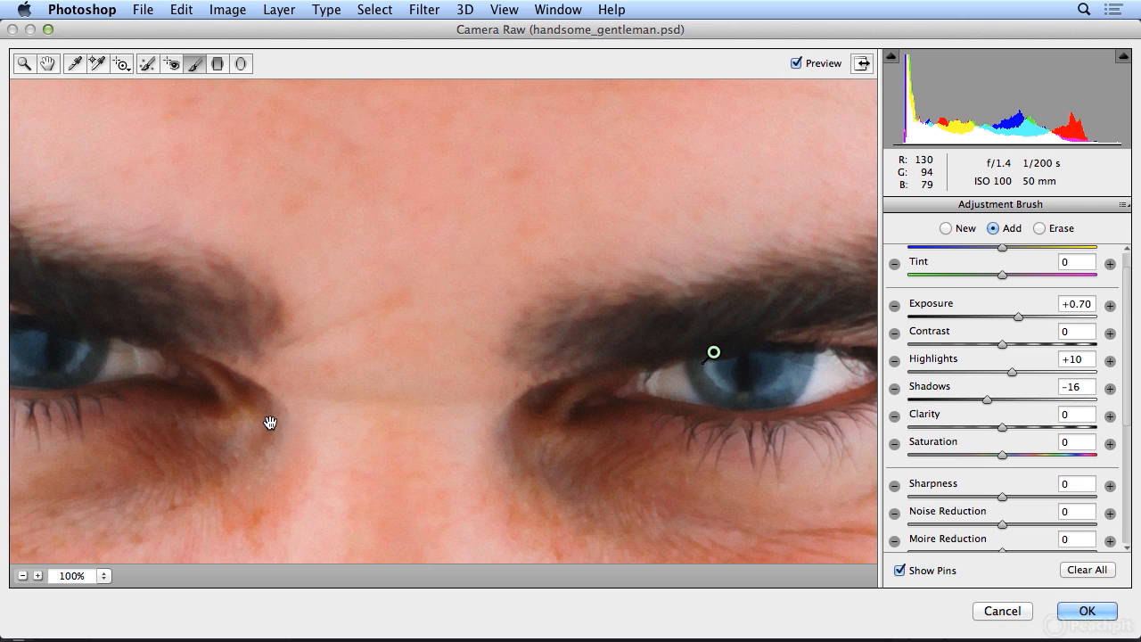
left_click_drag(298, 425, 491, 423)
mouse_move(180, 331)
left_mouse_down()
mouse_move(243, 373)
mouse_move(269, 367)
mouse_move(280, 337)
left_mouse_up()
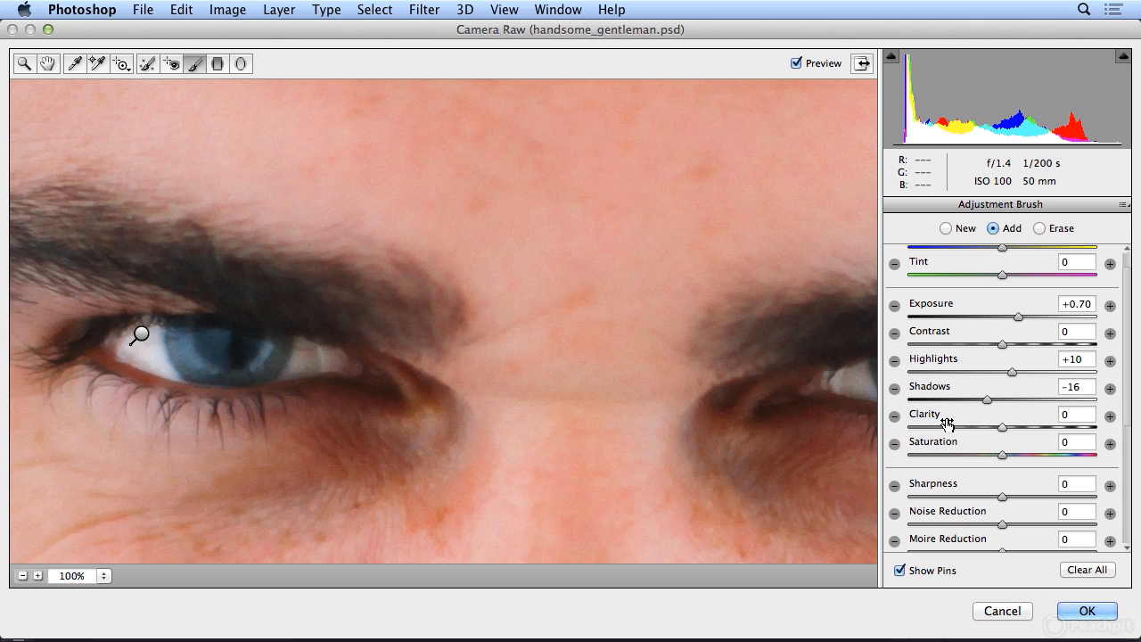
Set the iris adjustment's Exposure to +0.50, Highlights to +76, Clarity to +68 and Shadows to +100
mouse_move(990, 408)
left_mouse_down()
mouse_move(858, 413)
mouse_move(1005, 407)
mouse_move(990, 409)
left_mouse_up()
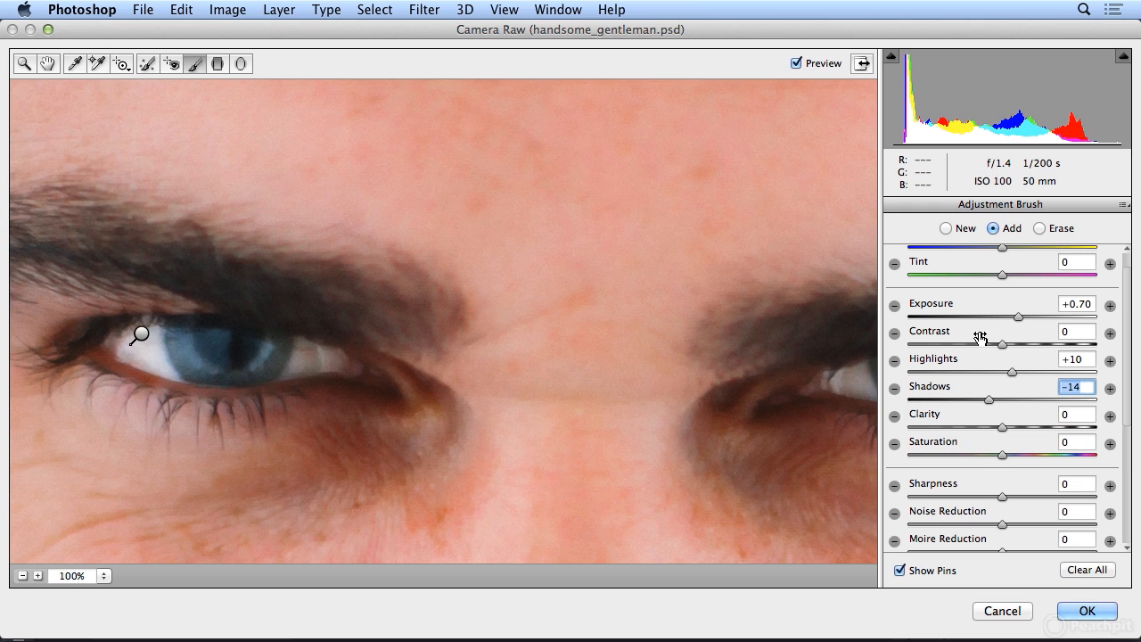
left_click_drag(1013, 319, 951, 319)
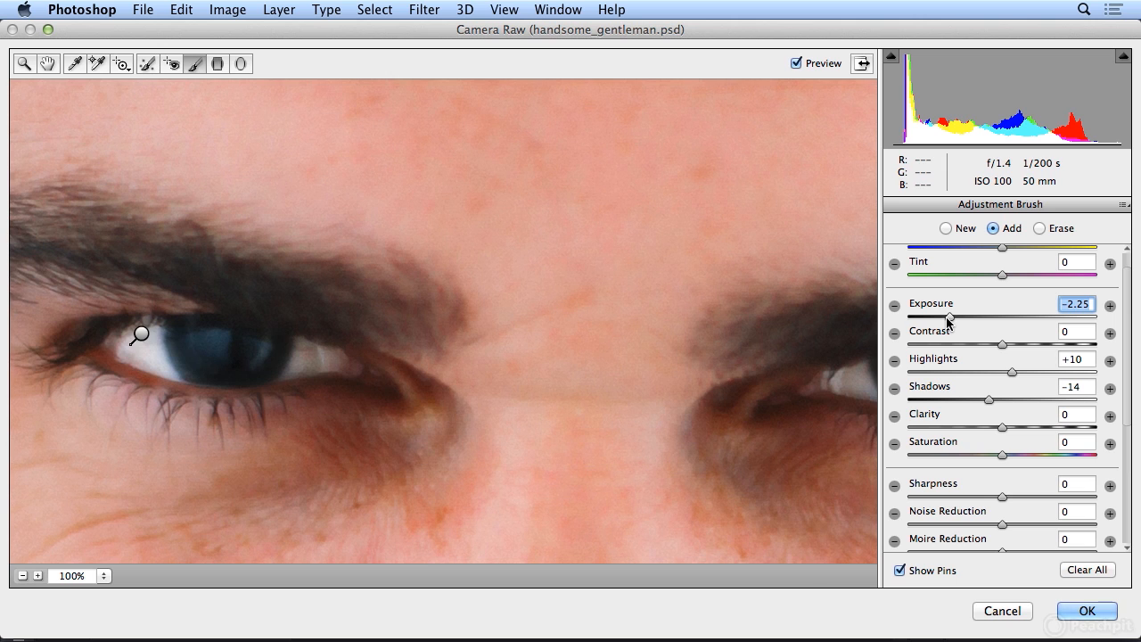
key("super+minus")
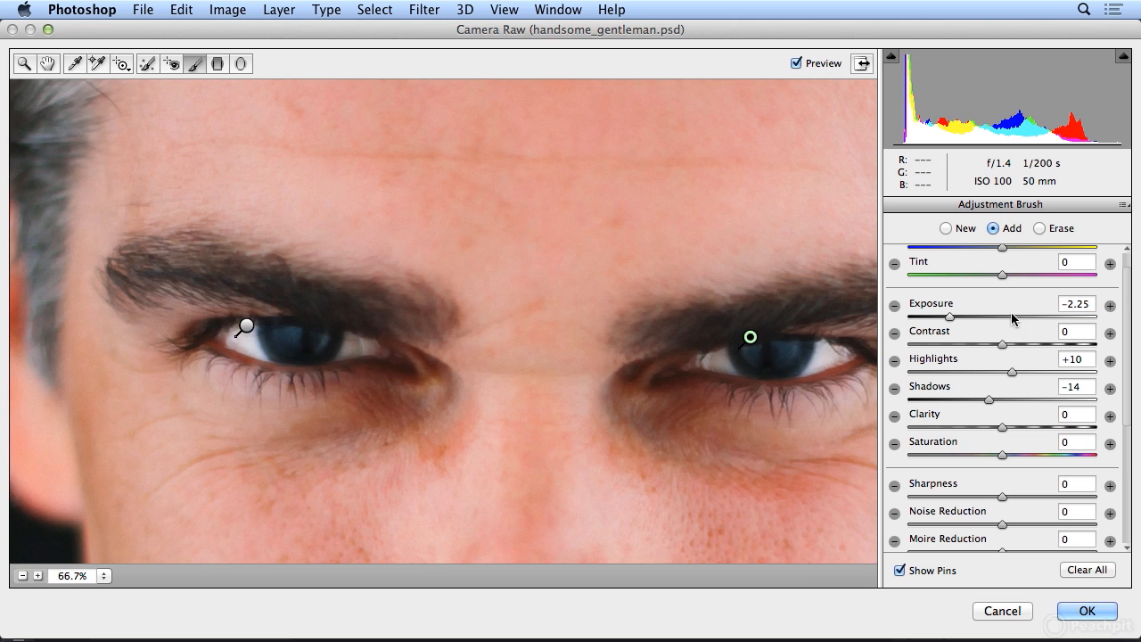
left_click_drag(949, 323, 1018, 319)
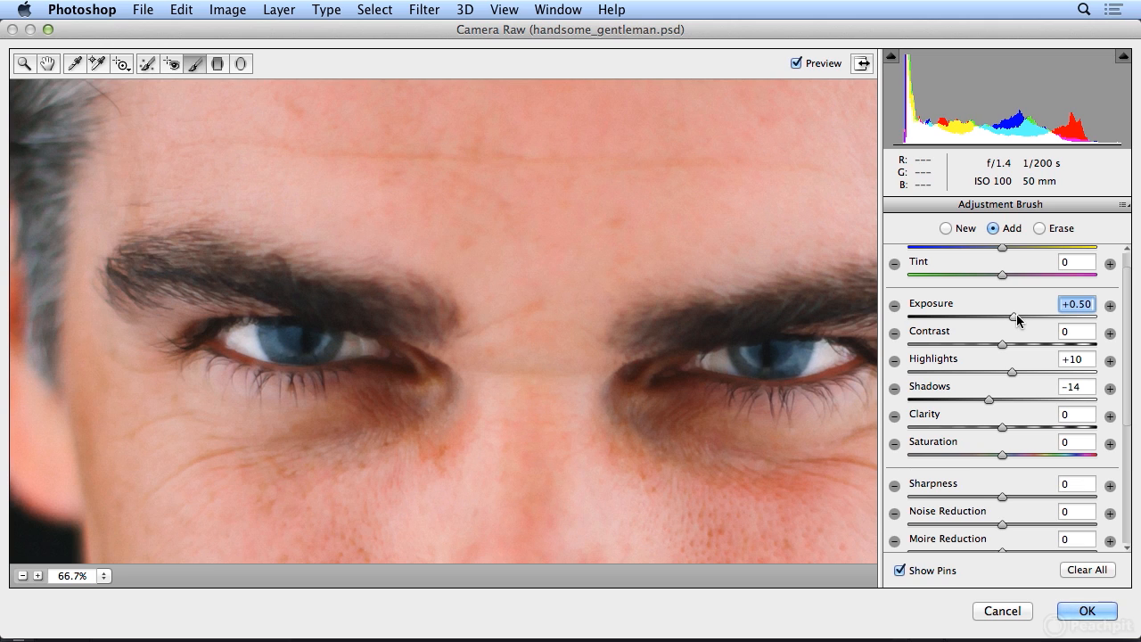
left_click_drag(1013, 373, 1074, 373)
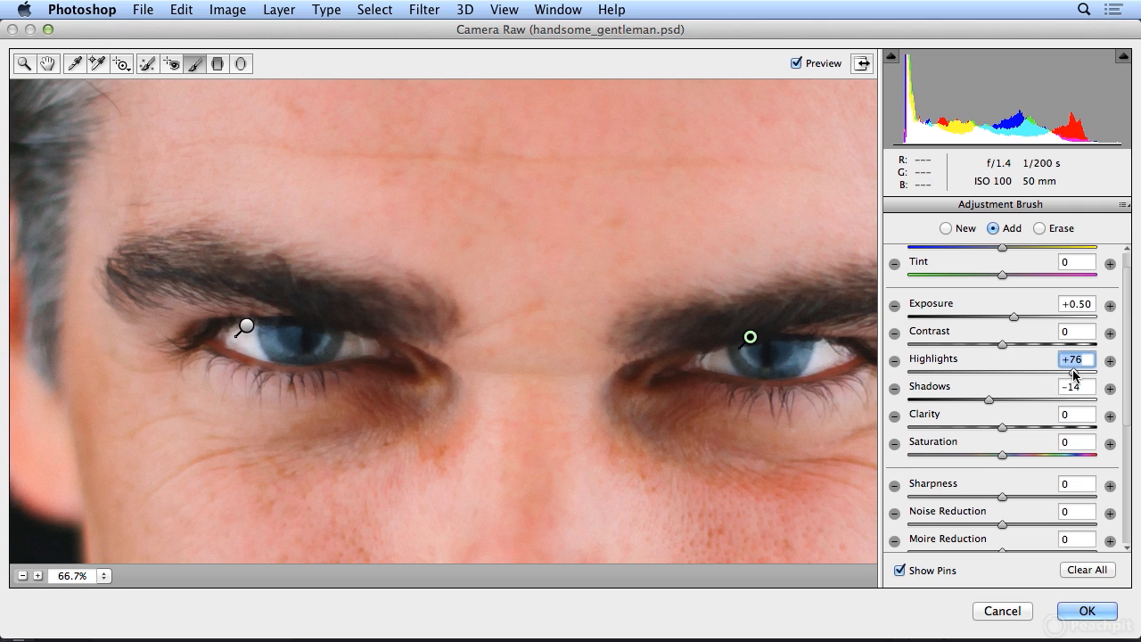
left_click_drag(1003, 425, 1068, 429)
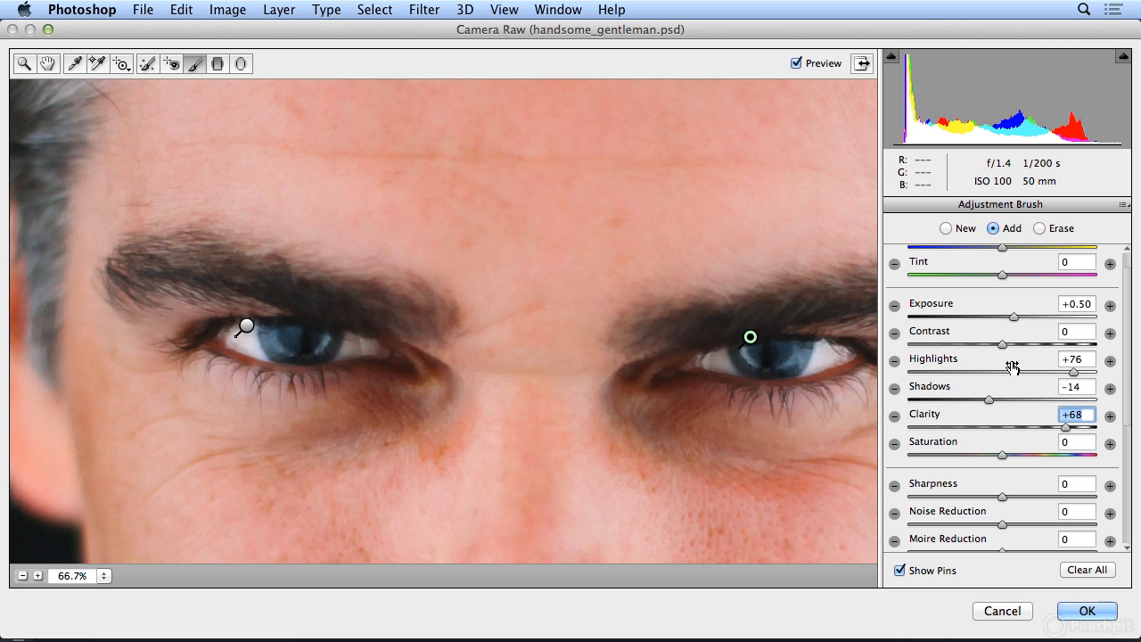
left_click_drag(988, 403, 1115, 409)
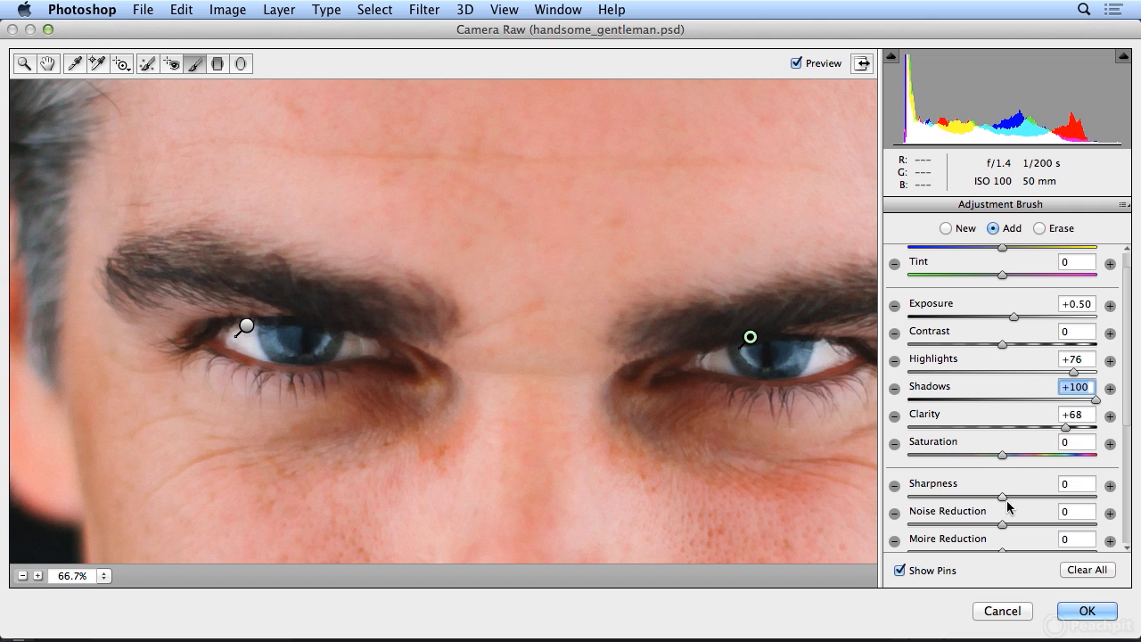
Set the iris adjustment's Sharpness to +48 and Saturation to +55
left_click_drag(1005, 502, 1028, 500)
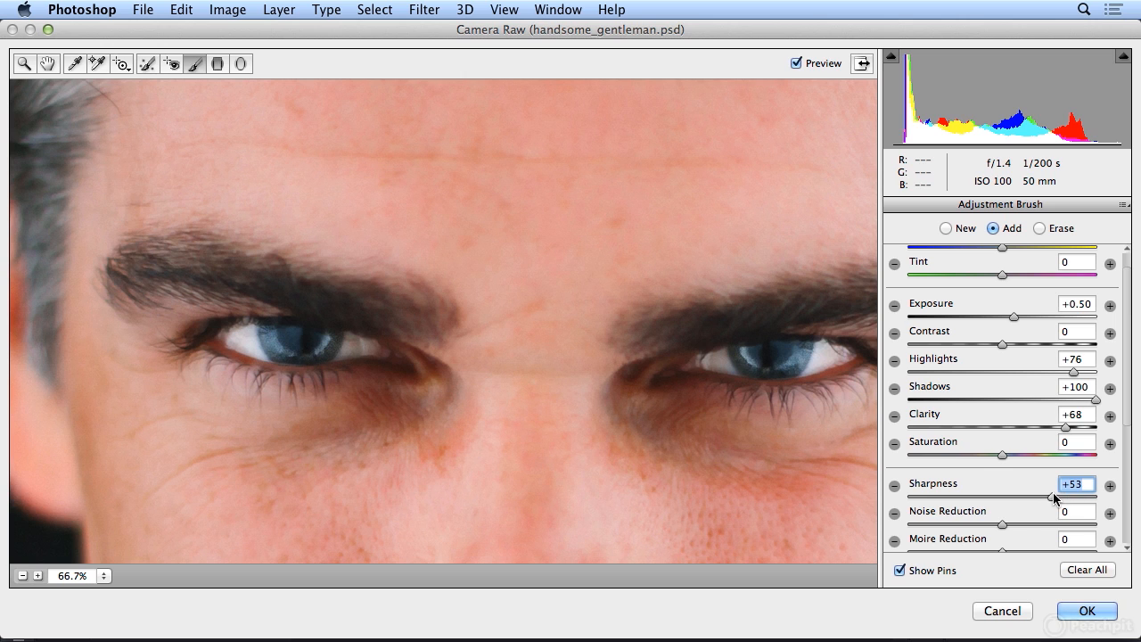
left_click_drag(1049, 493, 1048, 493)
mouse_move(1126, 400)
left_mouse_down()
mouse_move(1129, 492)
mouse_move(1134, 385)
left_mouse_up()
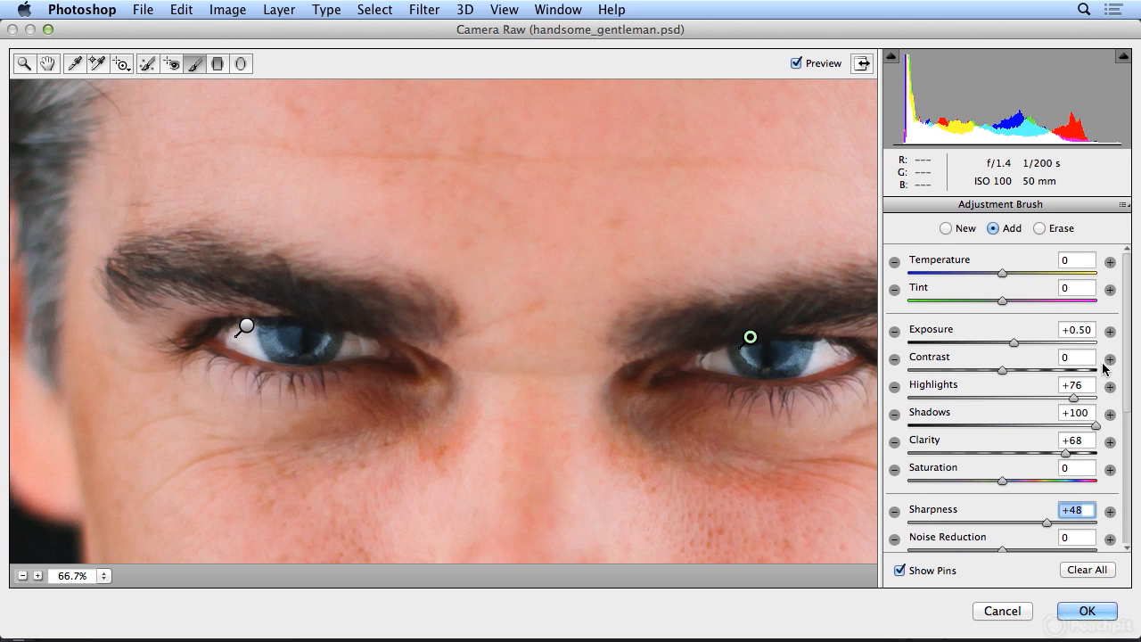
left_click_drag(1005, 480, 1056, 480)
Compare the eyes with the preview off, then set the iris adjustment's Sharpness to +29, Exposure to +1.30 and Shadows to +61
left_click(799, 63)
left_click(798, 63)
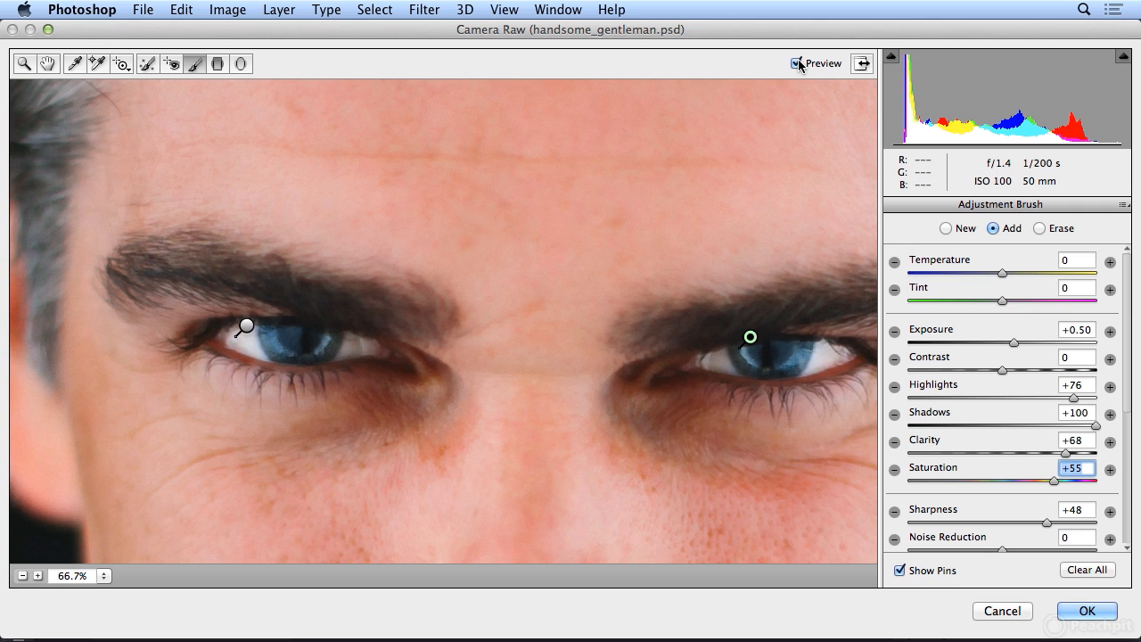
left_click(798, 63)
left_click(798, 64)
left_click(799, 63)
left_click(798, 63)
left_click_drag(1046, 523, 1028, 525)
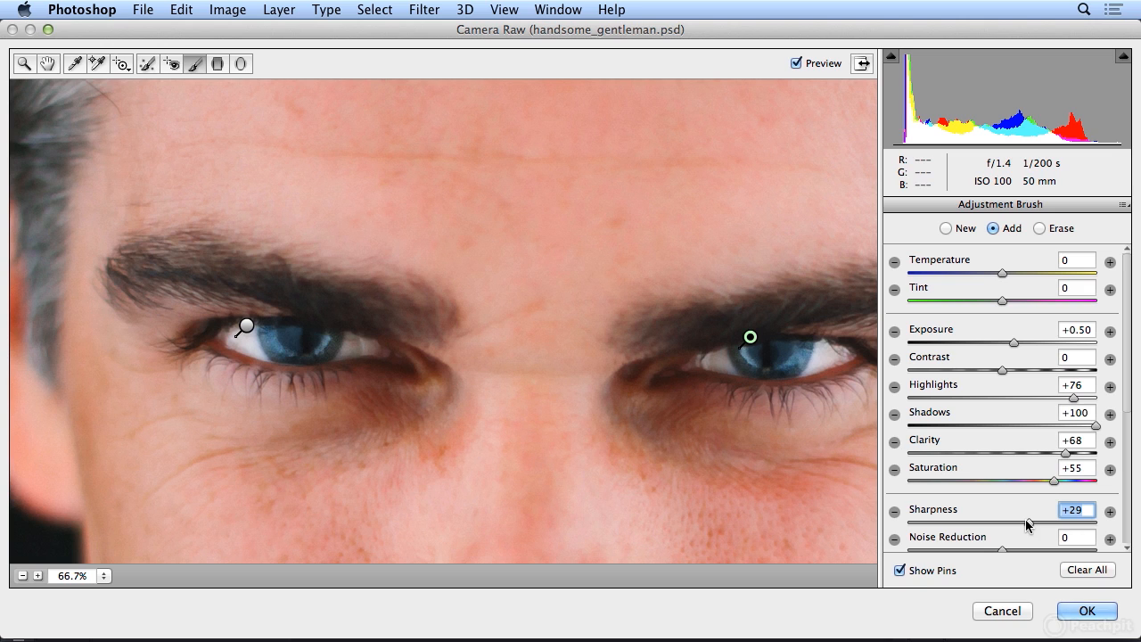
left_click_drag(1017, 340, 1036, 344)
left_click_drag(1096, 425, 1055, 428)
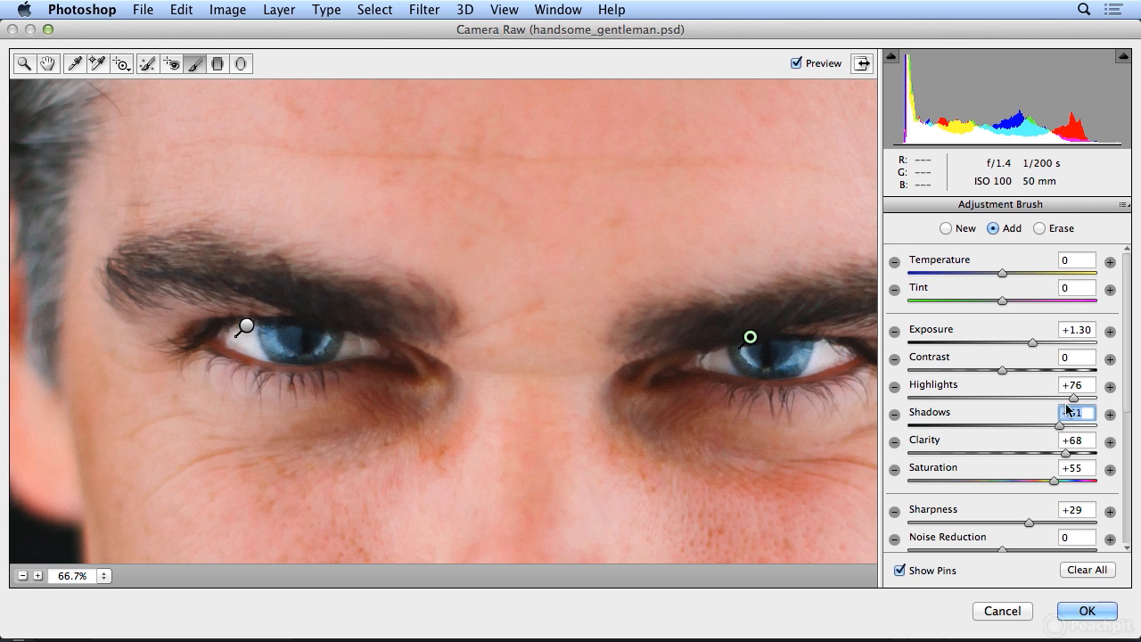
Erase the iris adjustment where it spills past the iris edges of both eyes, using an eraser of size 2 and feather 79
left_click(1038, 229)
left_click_drag(1132, 405, 1134, 484)
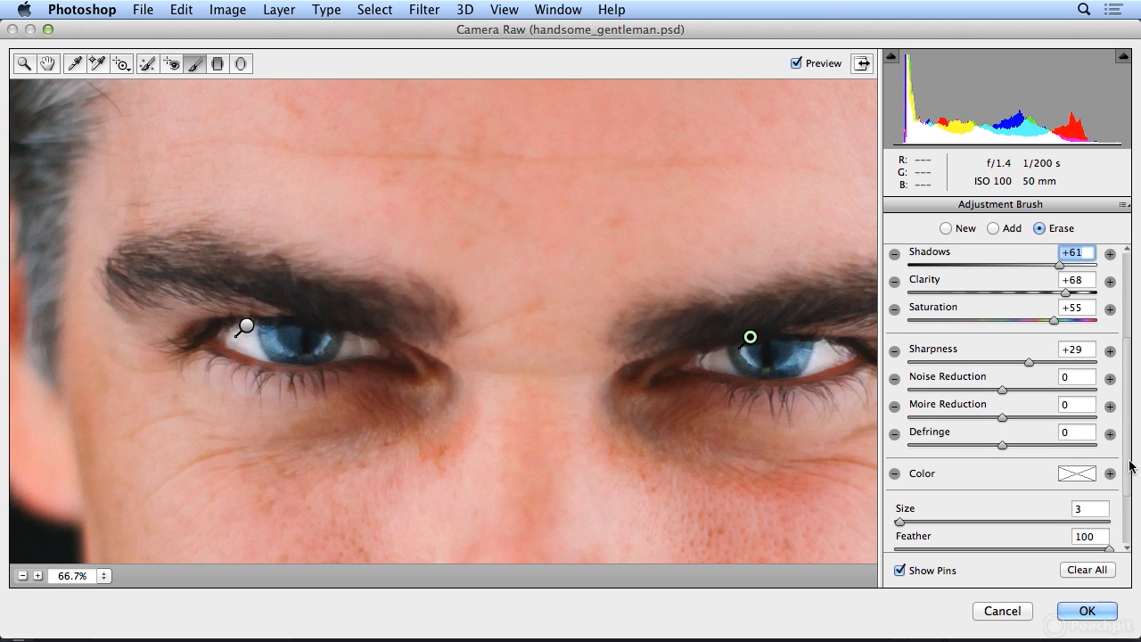
left_click(899, 522)
left_click_drag(899, 526, 896, 526)
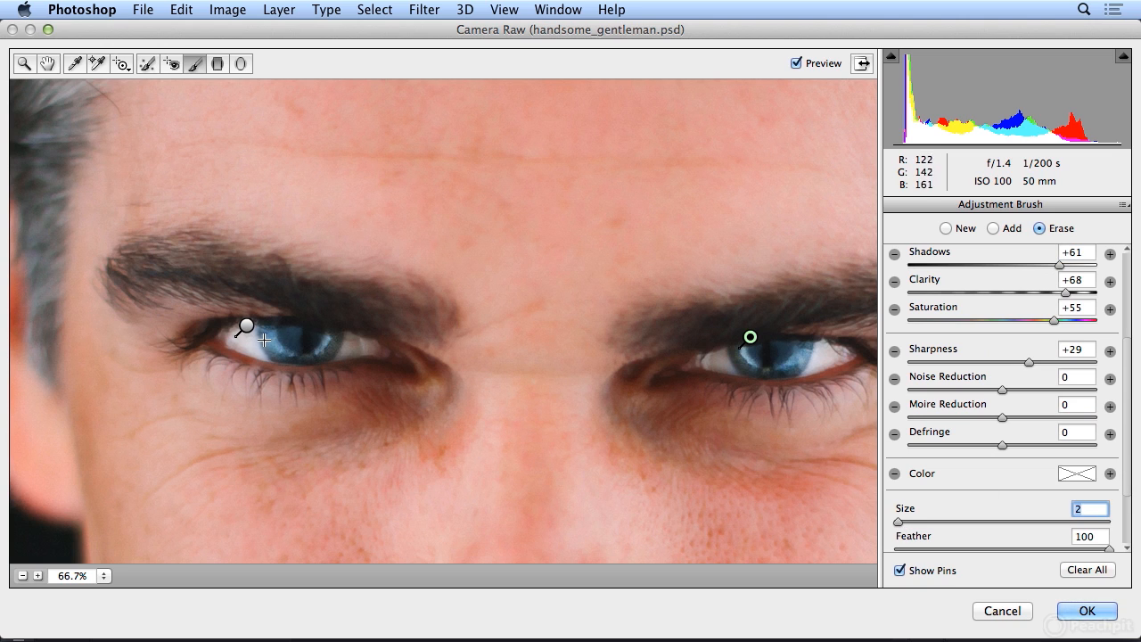
left_click_drag(259, 333, 275, 362)
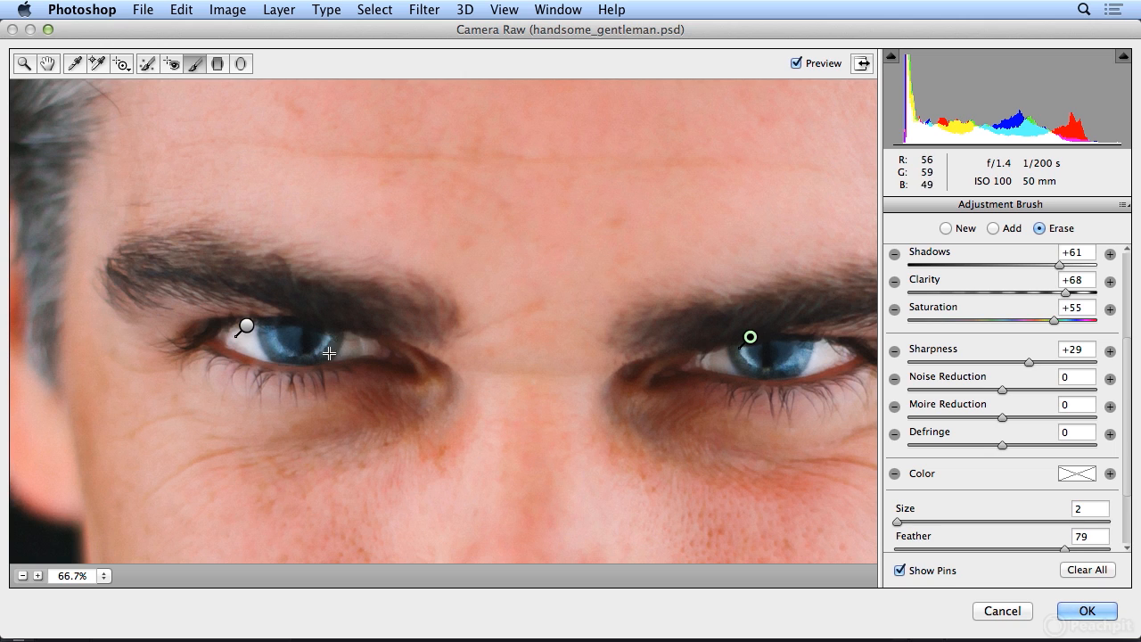
left_click_drag(342, 341, 325, 360)
left_click_drag(727, 373, 750, 375)
left_click_drag(813, 346, 798, 379)
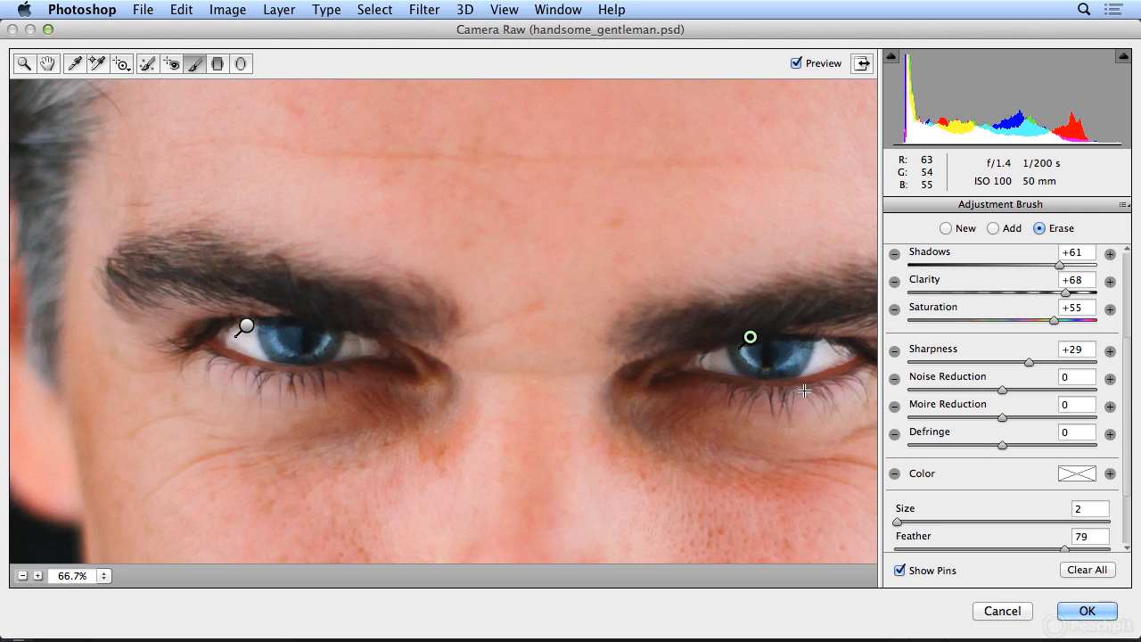
Compare the whole portrait with and without the eye retouching, hiding the adjustment pins during the comparison
key("super+0")
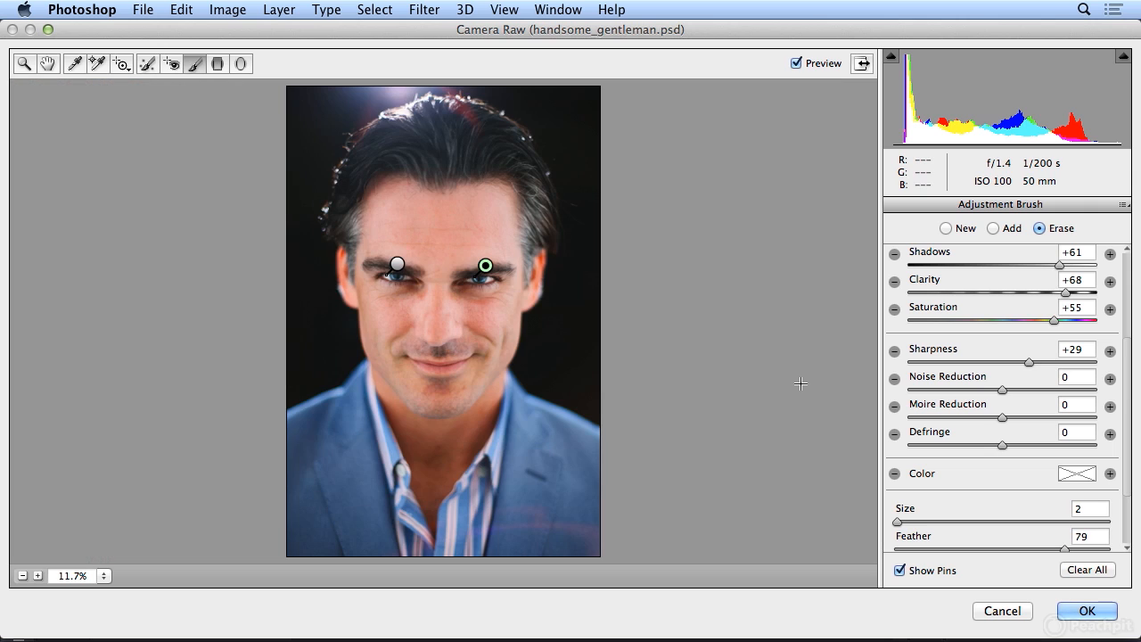
left_click(903, 574)
left_click(797, 64)
left_click(808, 65)
left_click(808, 66)
left_click(808, 66)
left_click(808, 66)
left_click(808, 66)
left_click(808, 66)
left_click(900, 571)
Set the eye whites adjustment's Highlights to -5, compare with the preview off, and apply the Camera Raw Filter
left_click(398, 264)
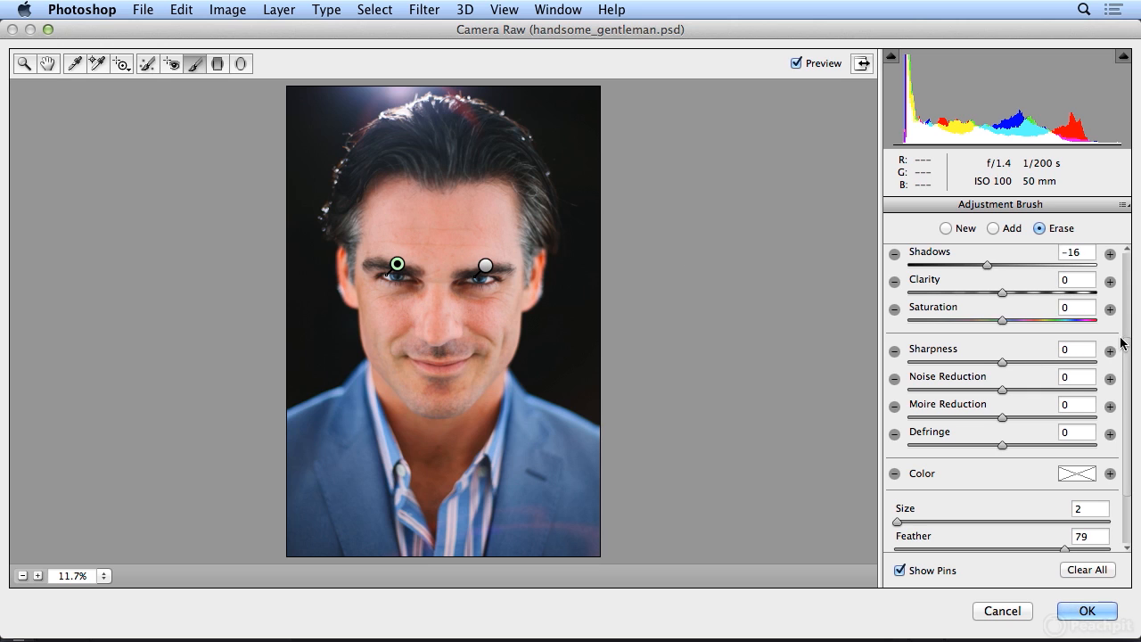
scroll(1123, 343, "up", 5)
left_click(1012, 359)
left_click_drag(1012, 359, 998, 364)
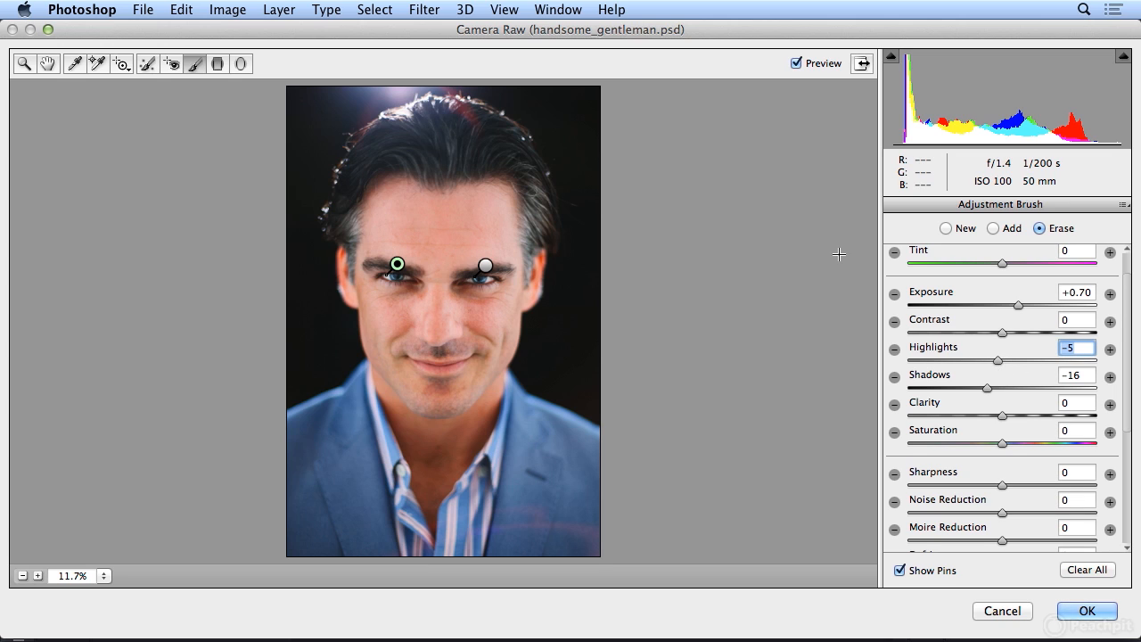
left_click(795, 64)
left_click(796, 63)
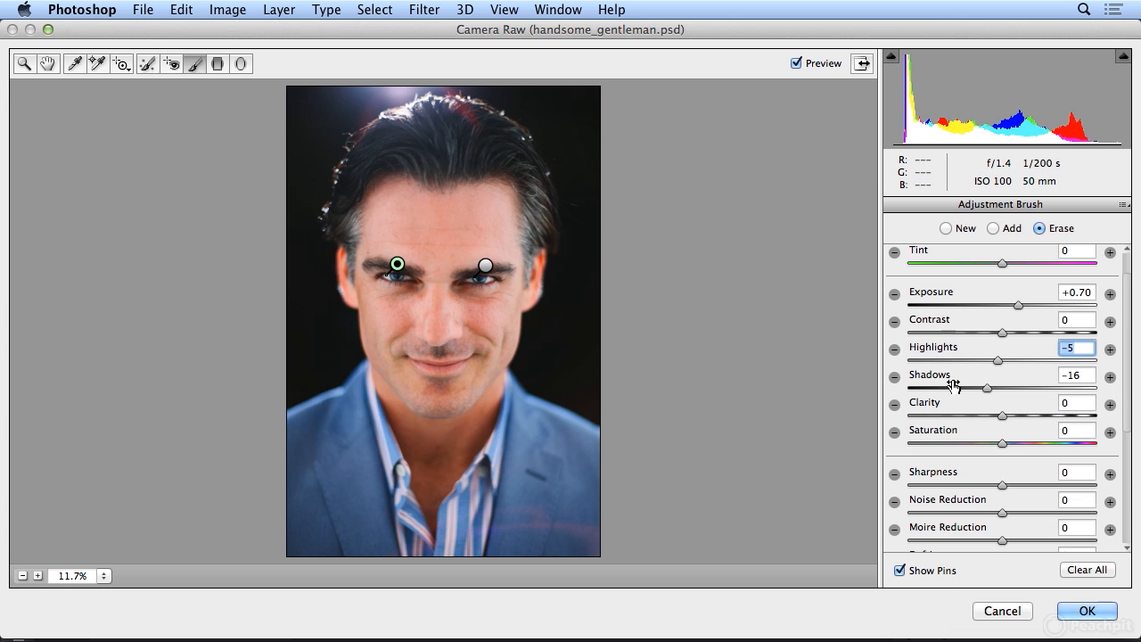
left_click(1087, 611)
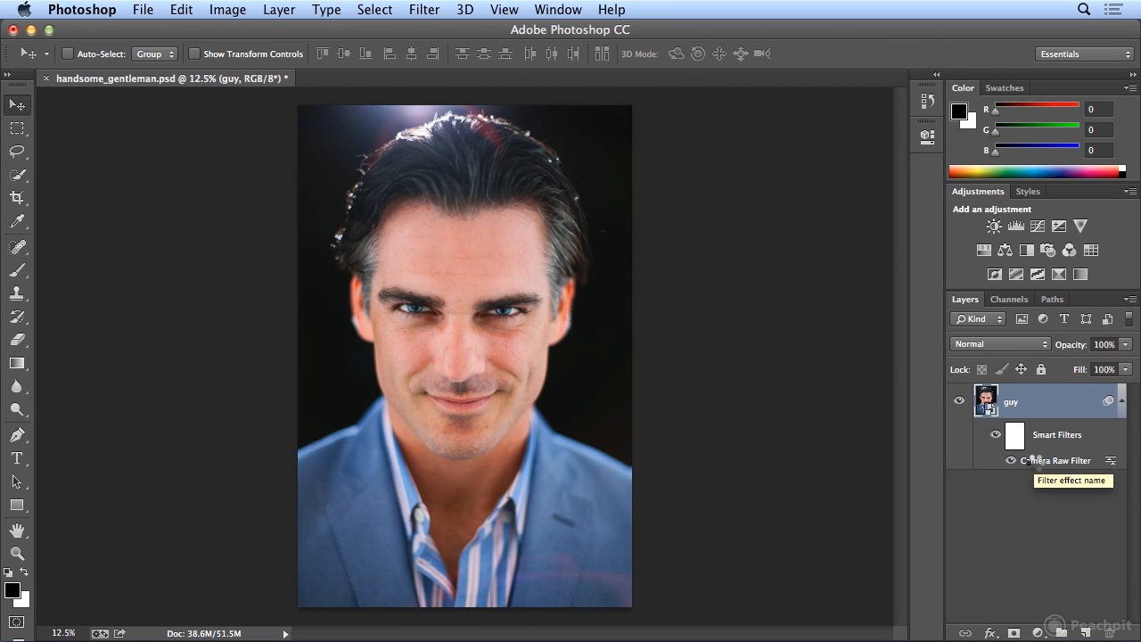
Reopen the layer's Camera Raw smart filter, set the eye whites brush adjustment's Highlights to +18, and apply it
double_click(1035, 461)
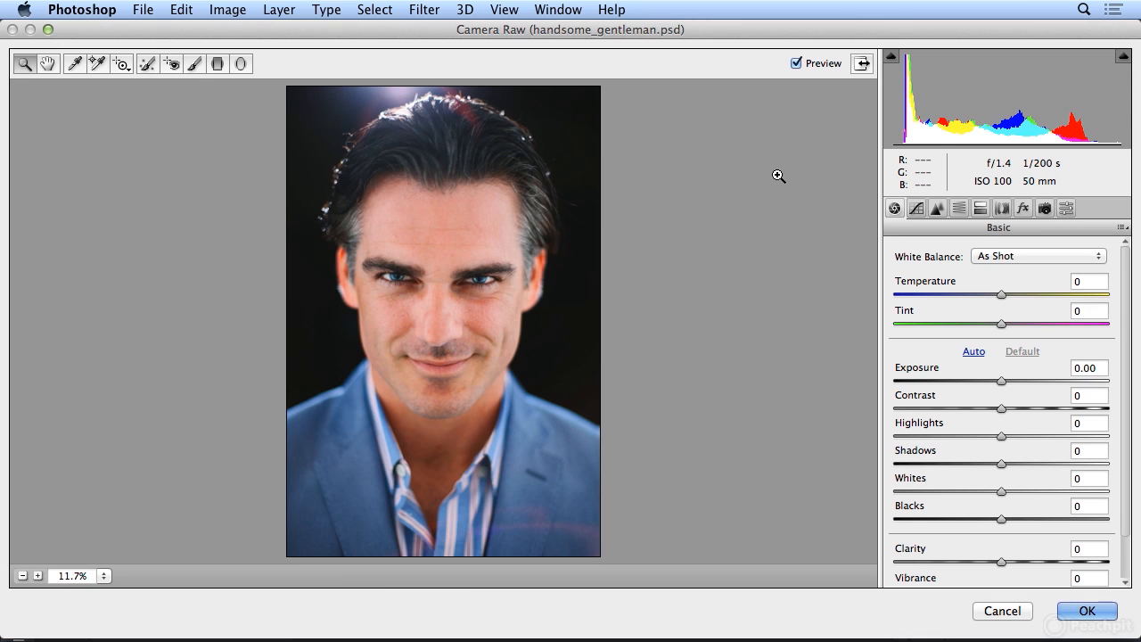
left_click(194, 65)
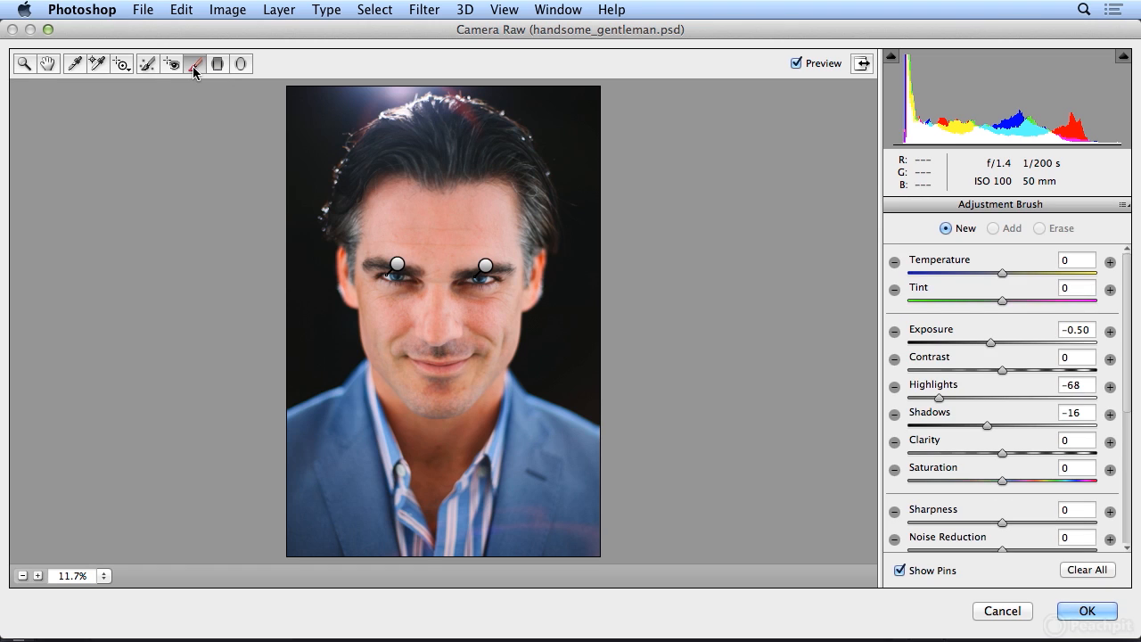
left_click(397, 264)
left_click_drag(998, 399, 1021, 401)
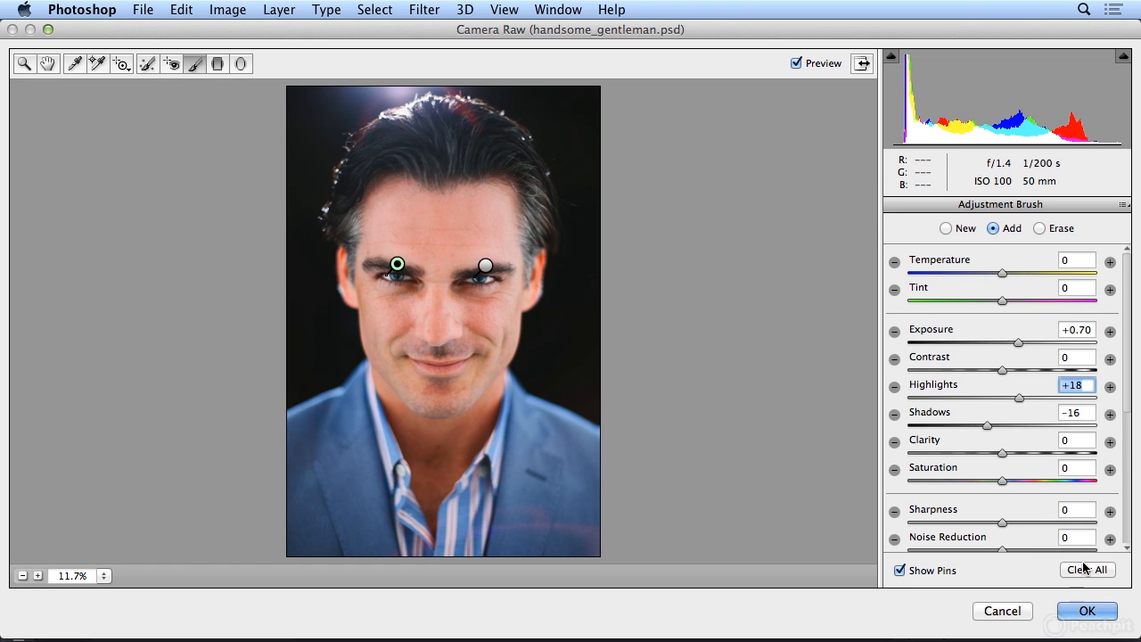
left_click(1087, 611)
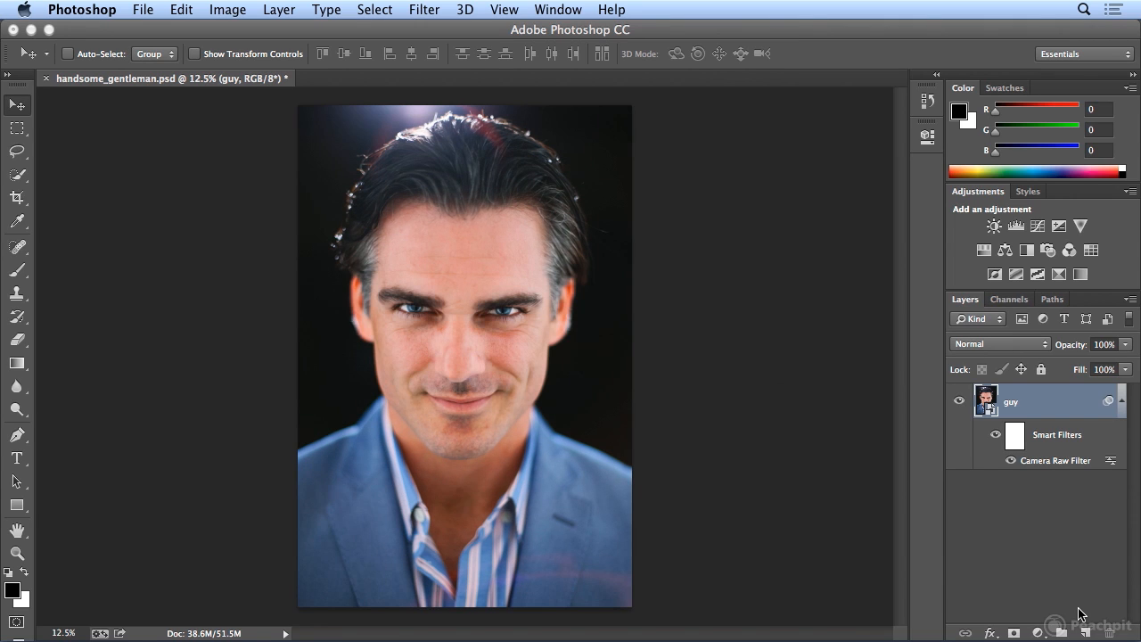